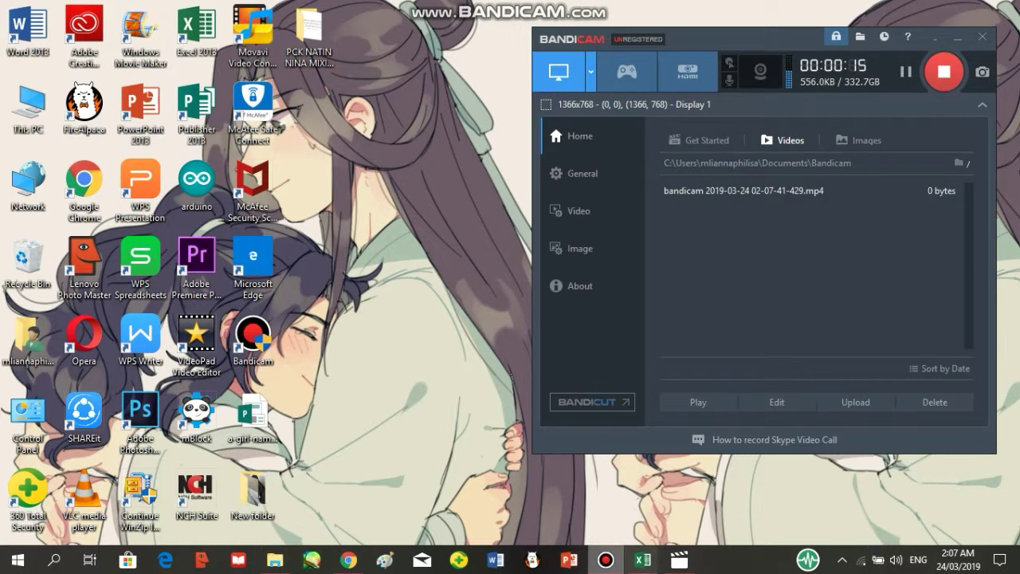
# - Switch to the Excel grade workbook and select the students' quiz scores through E13, then their performance task scores in H4:K13
pyautogui.moveTo(642, 560)
pyautogui.click(561, 495)
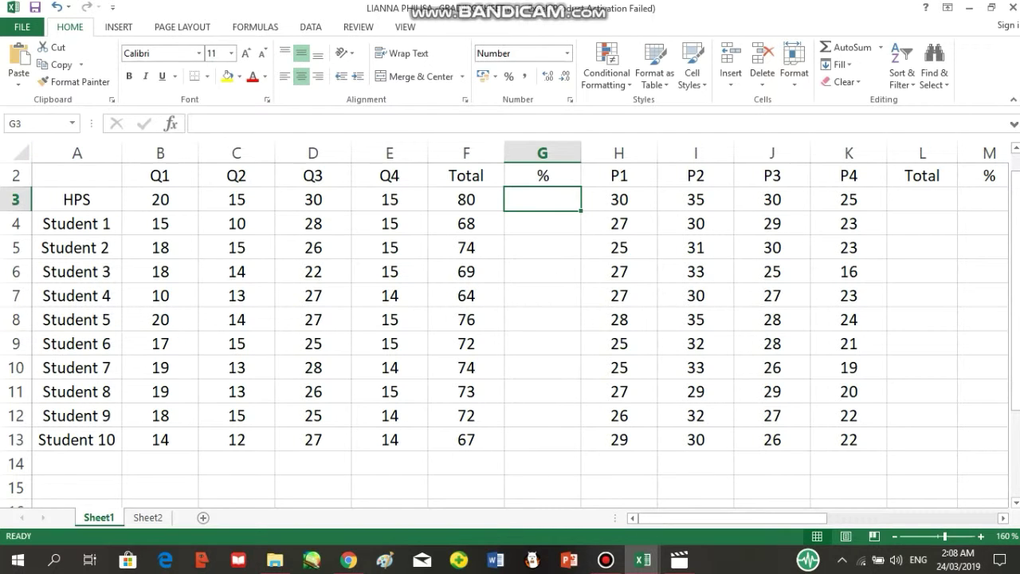
pyautogui.moveTo(77, 224); pyautogui.dragTo(390, 439)
pyautogui.moveTo(619, 224); pyautogui.dragTo(849, 439)
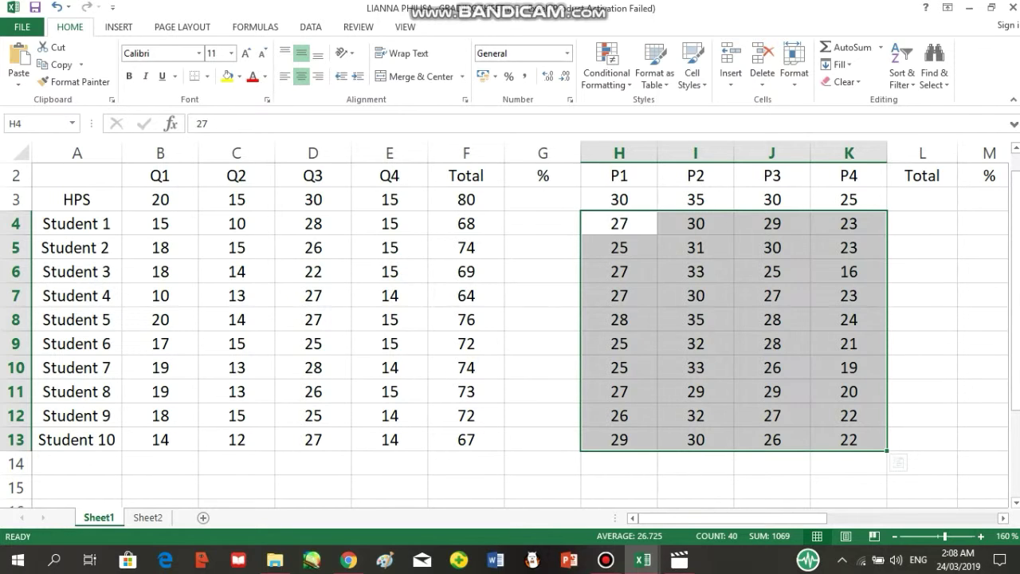
# - Clear the existing written works totals in the Total column, cells F3 through F14
pyautogui.click(466, 200)
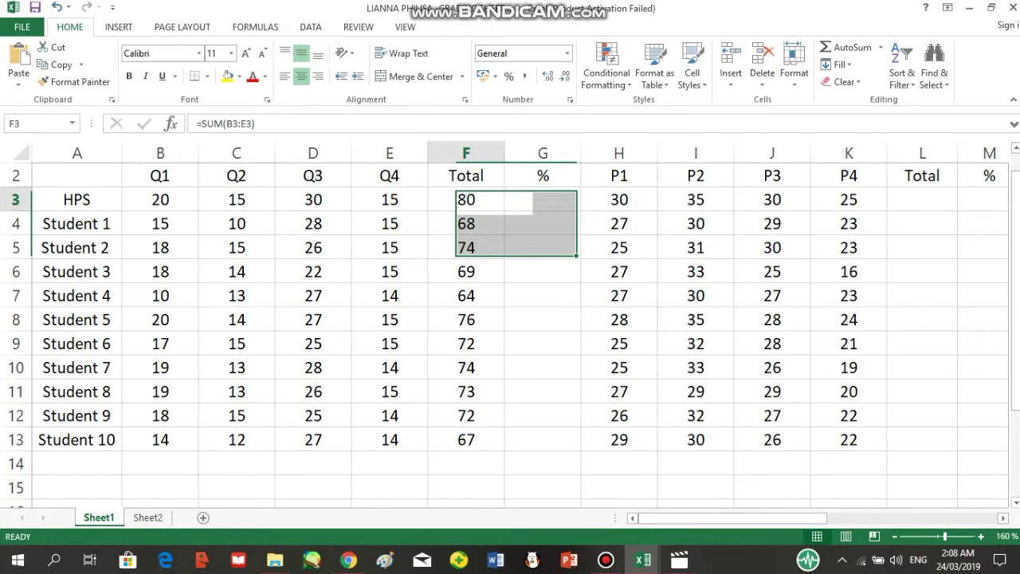
pyautogui.moveTo(466, 200); pyautogui.dragTo(466, 463)
pyautogui.press('Delete')
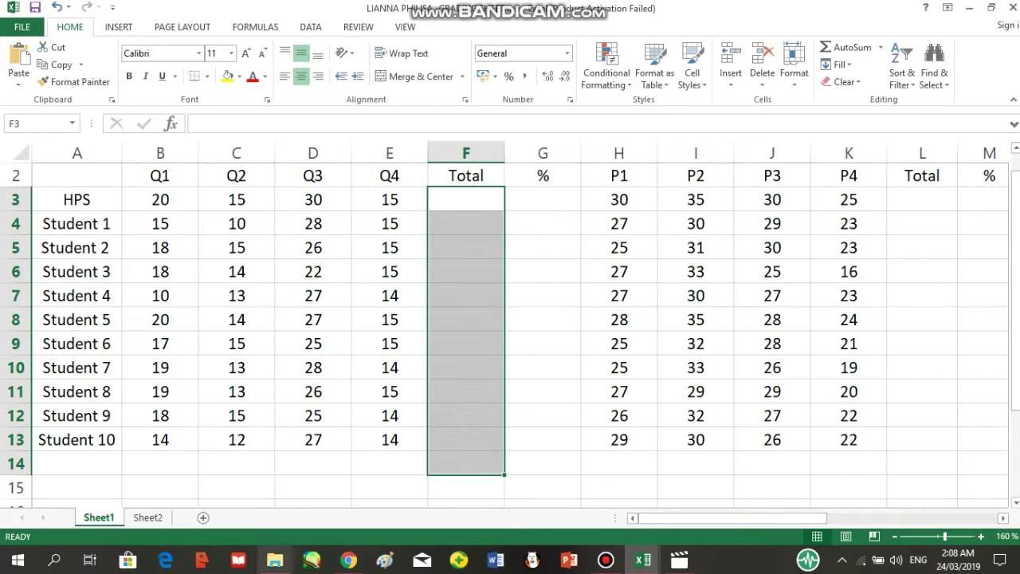
# - Enter =sum(b3:e3) in F3 as the written works total and fill it down to F13
pyautogui.click(466, 200)
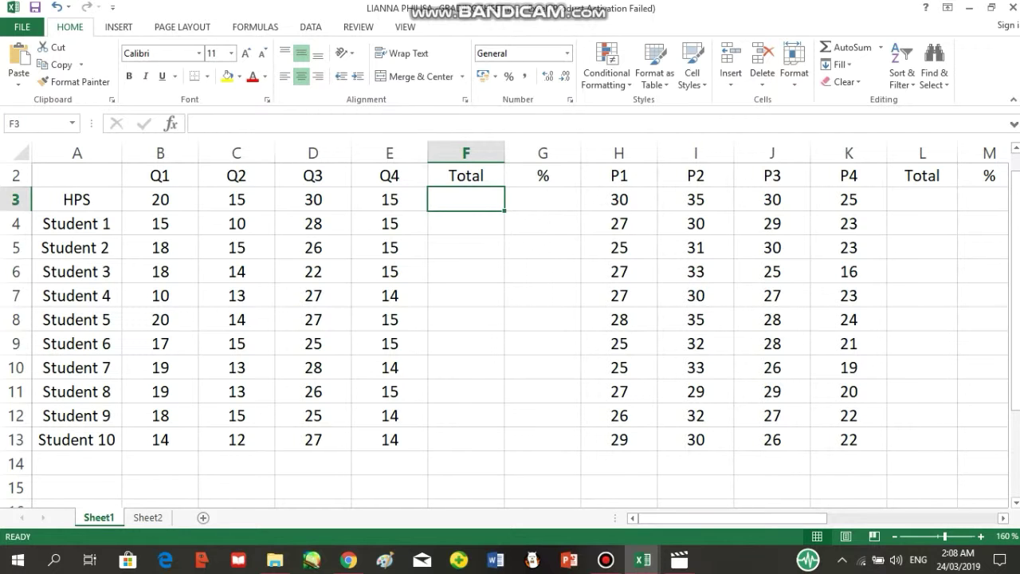
pyautogui.write('=')
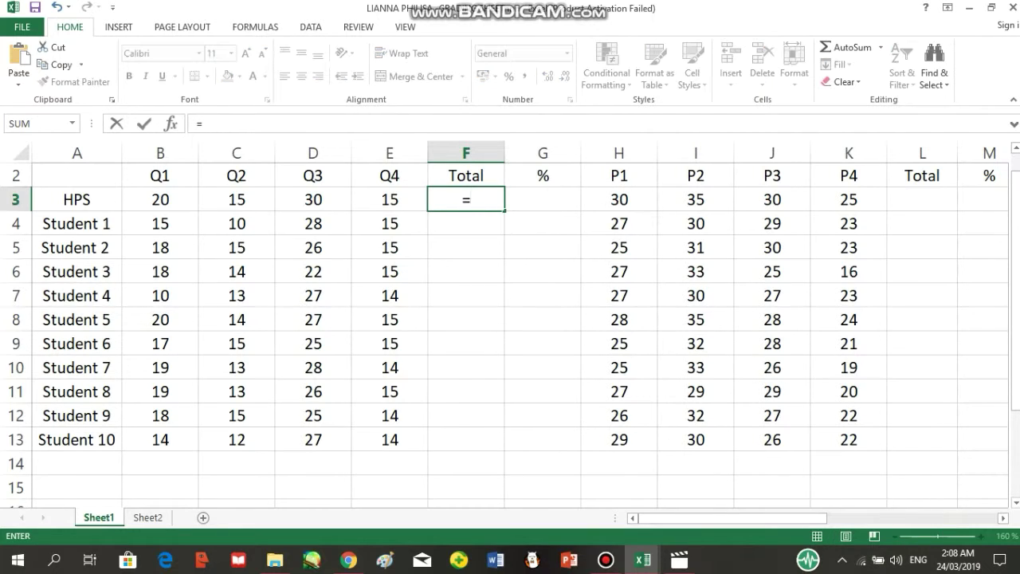
pyautogui.write('sum(')
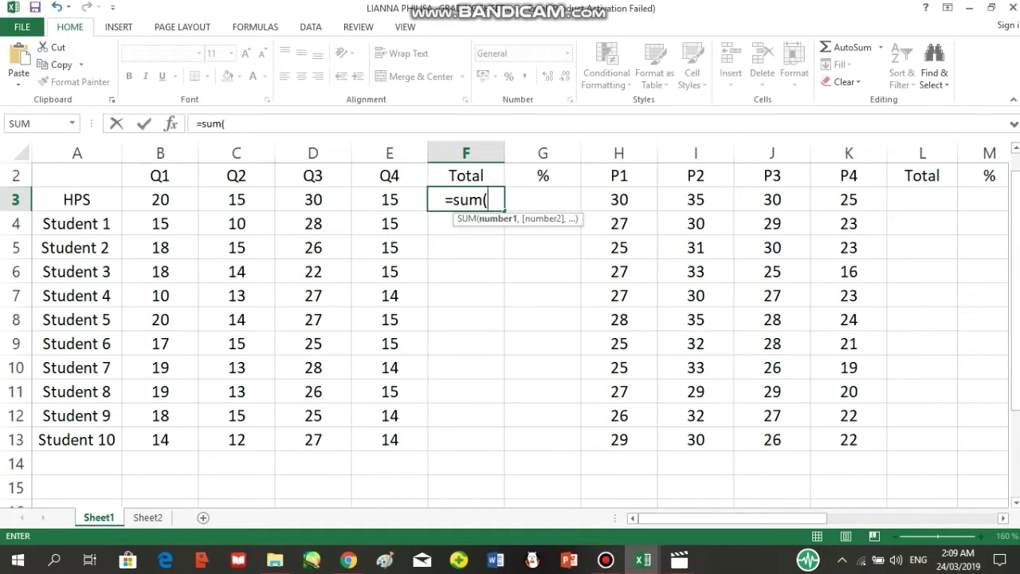
pyautogui.write('b3')
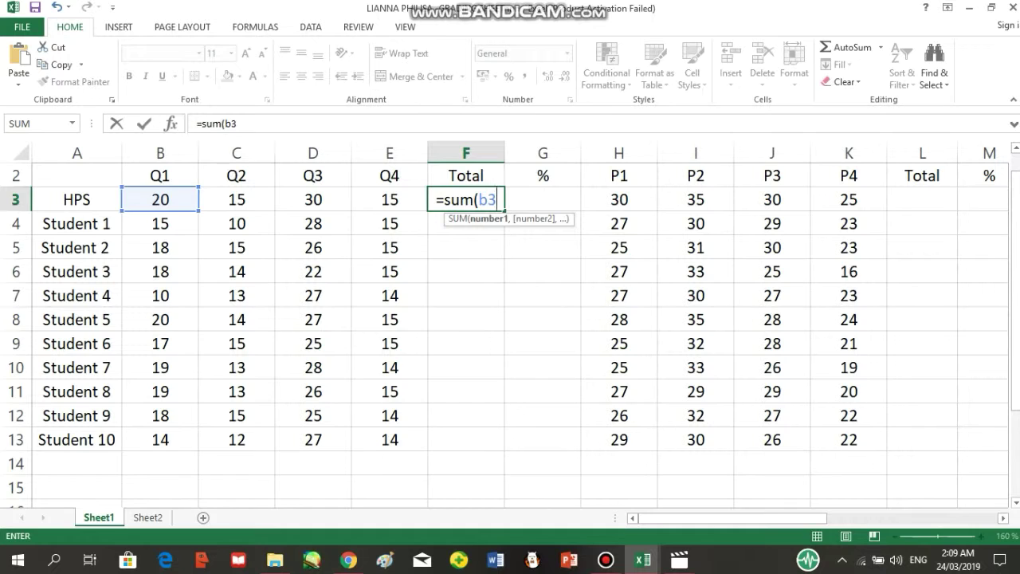
pyautogui.write(':')
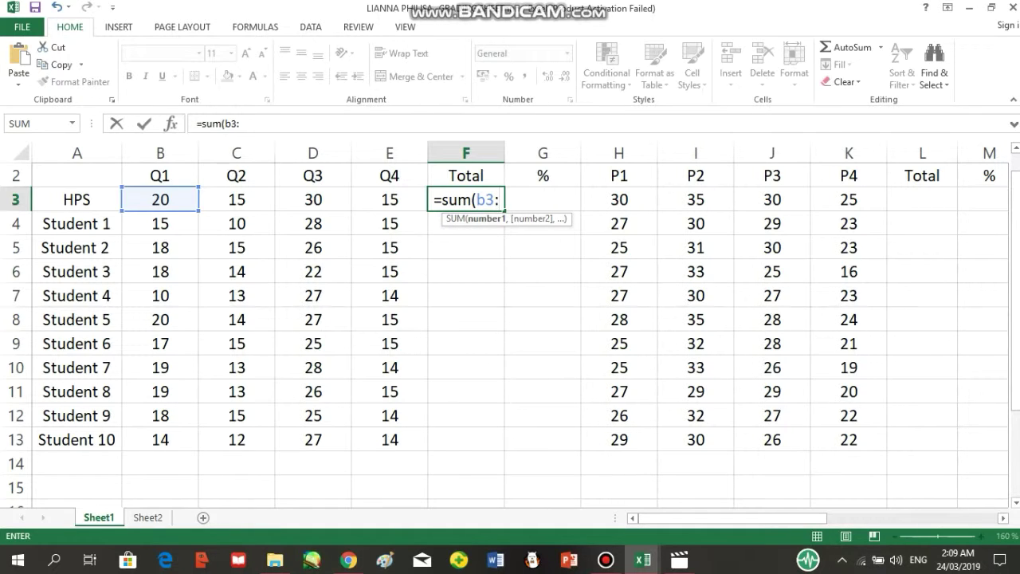
pyautogui.write('e3)')
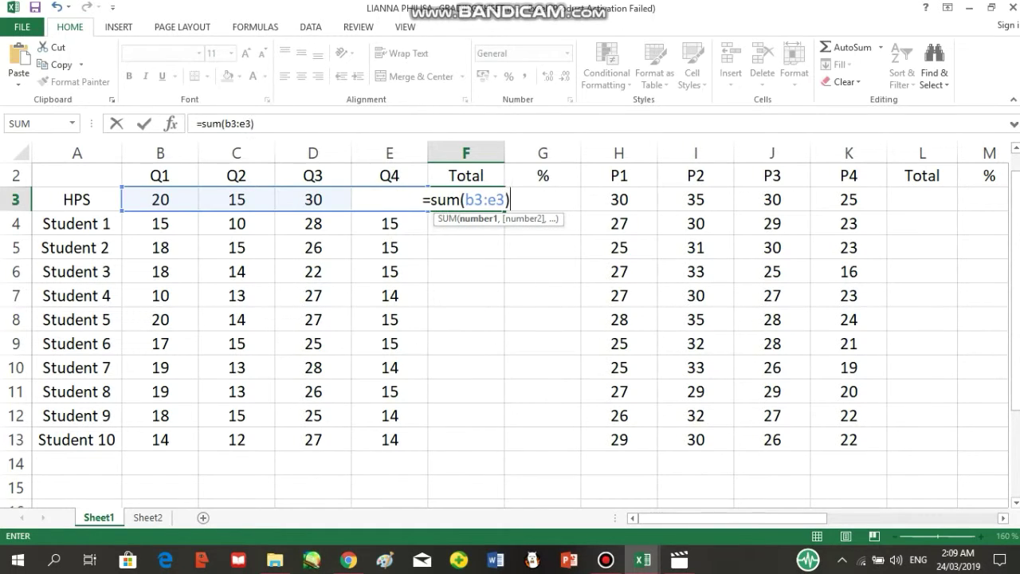
pyautogui.press('Return')
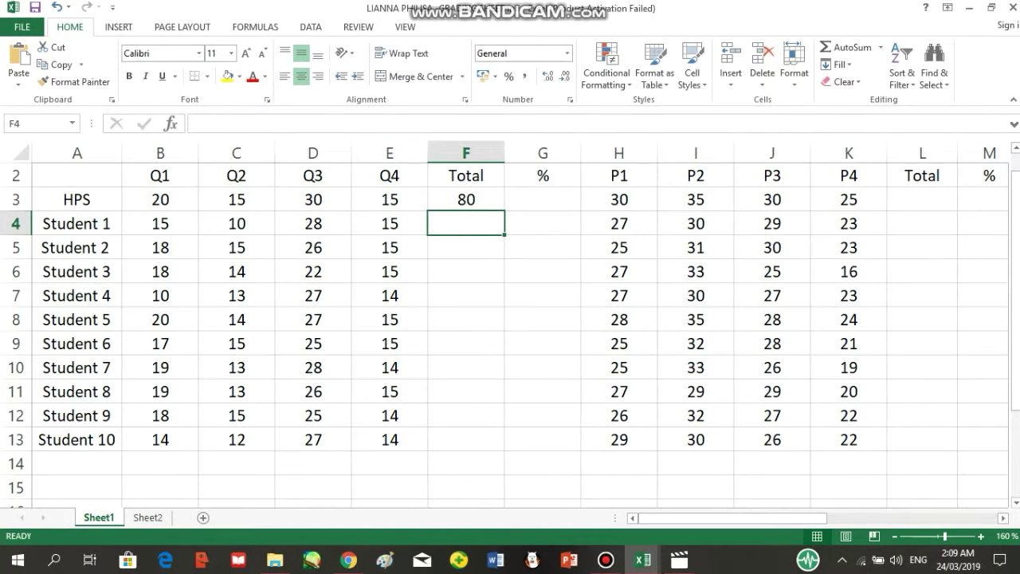
pyautogui.click(466, 200)
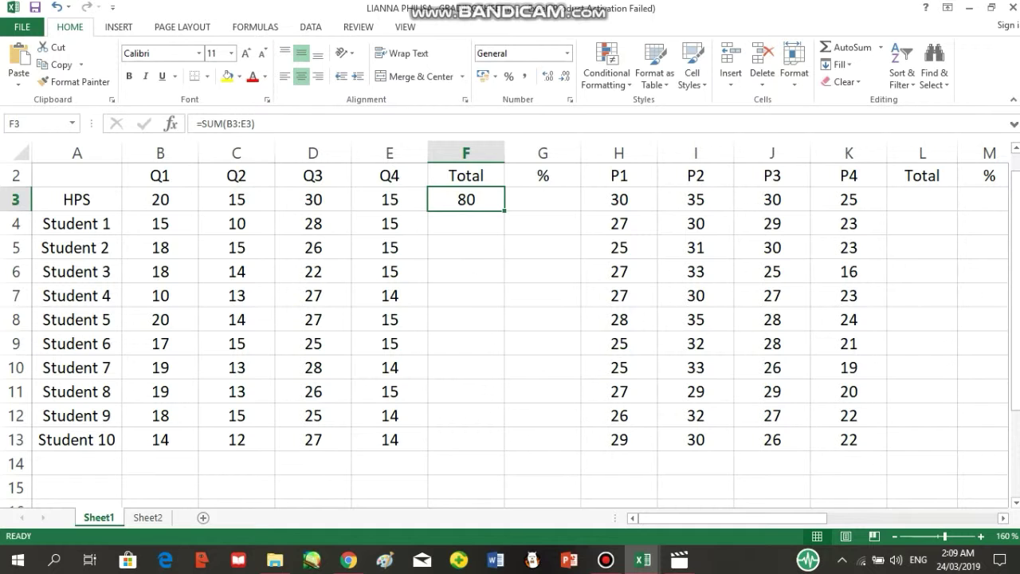
pyautogui.moveTo(504, 210); pyautogui.dragTo(498, 446)
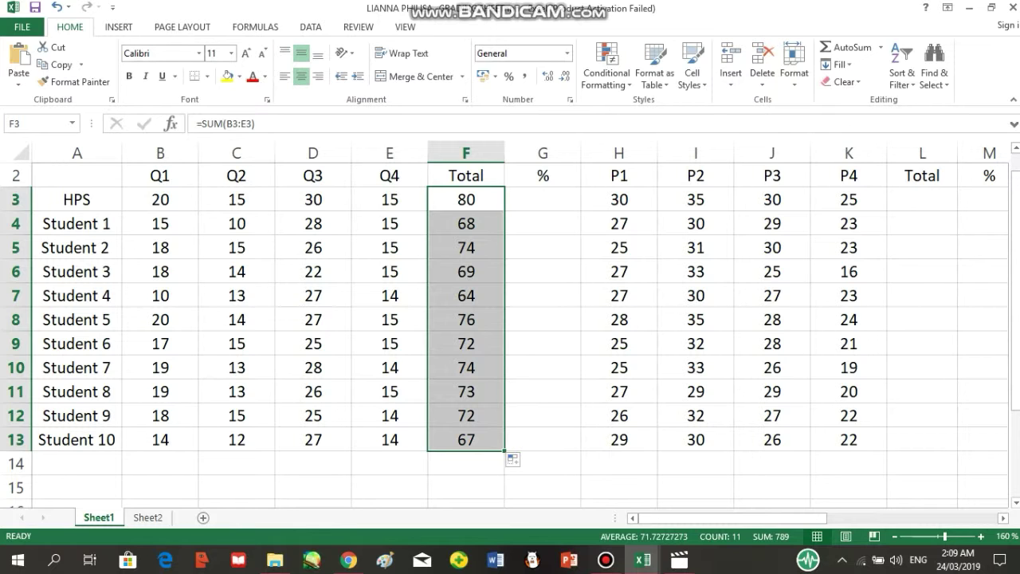
# - Enter =(F3/f$3)*100 in G3 to compute the written works percentage for the HPS row
pyautogui.click(542, 199)
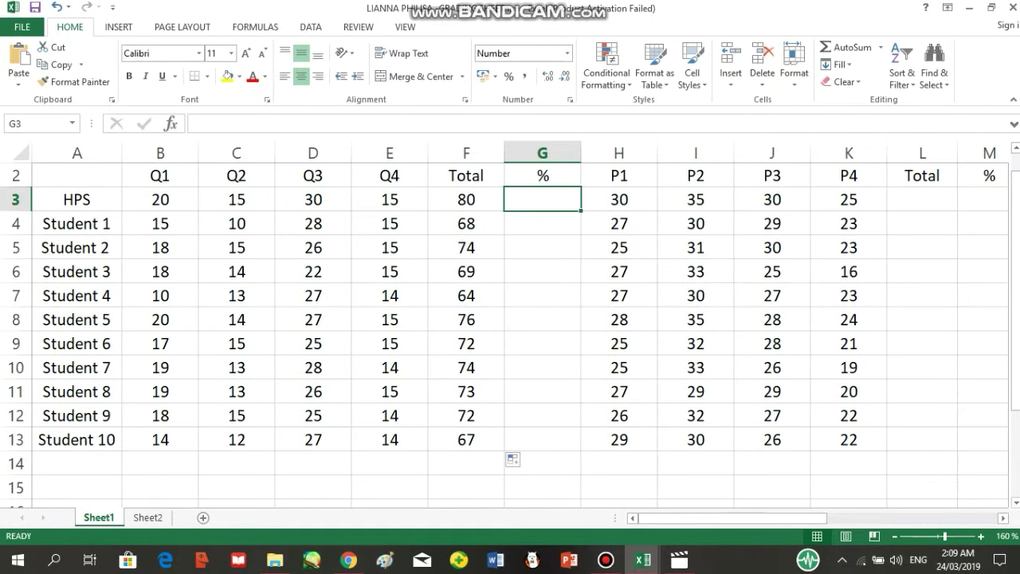
pyautogui.write('=(')
pyautogui.press('BackSpace')
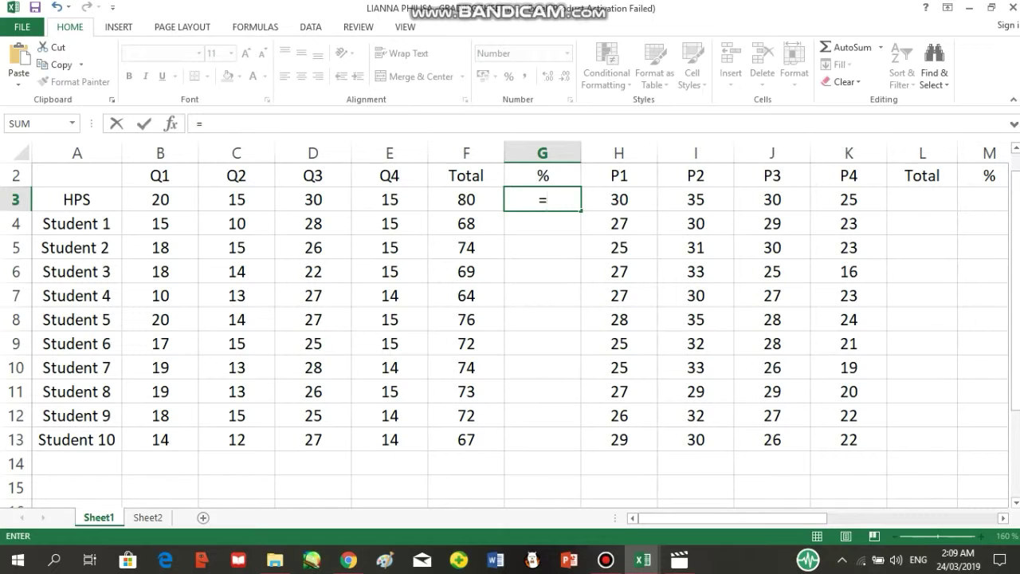
pyautogui.write('(')
pyautogui.write('F')
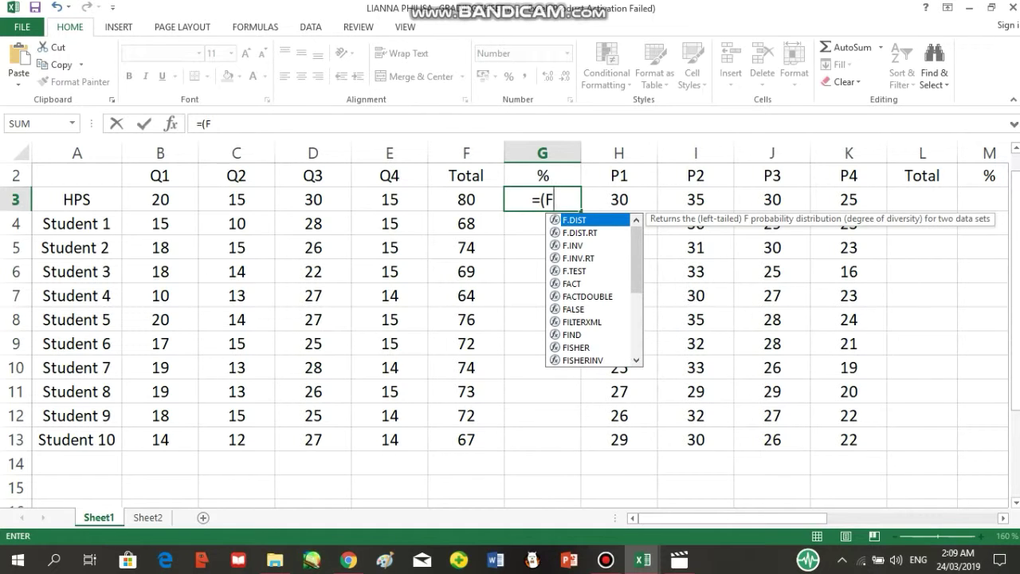
pyautogui.write('s/f')
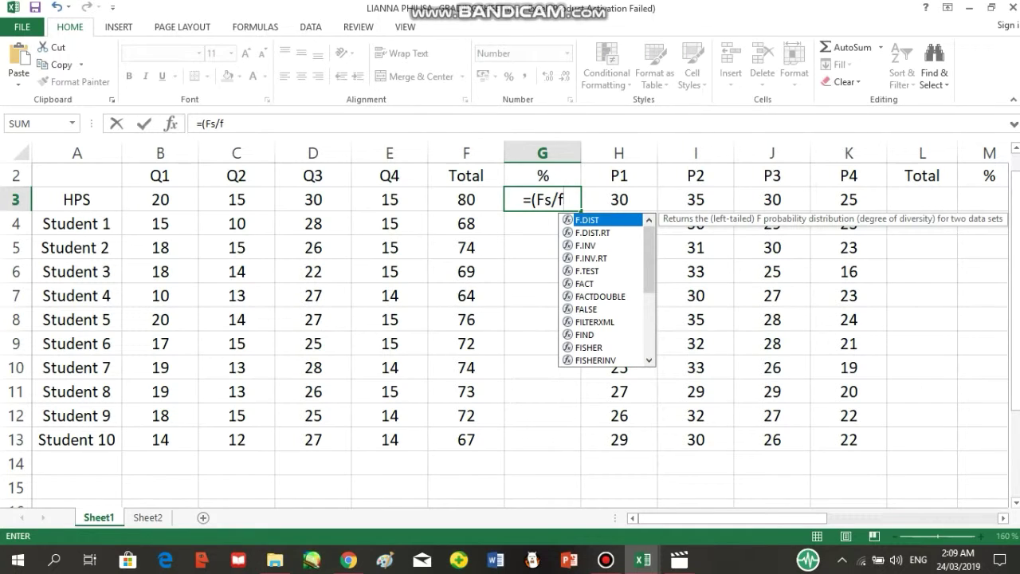
pyautogui.write('$')
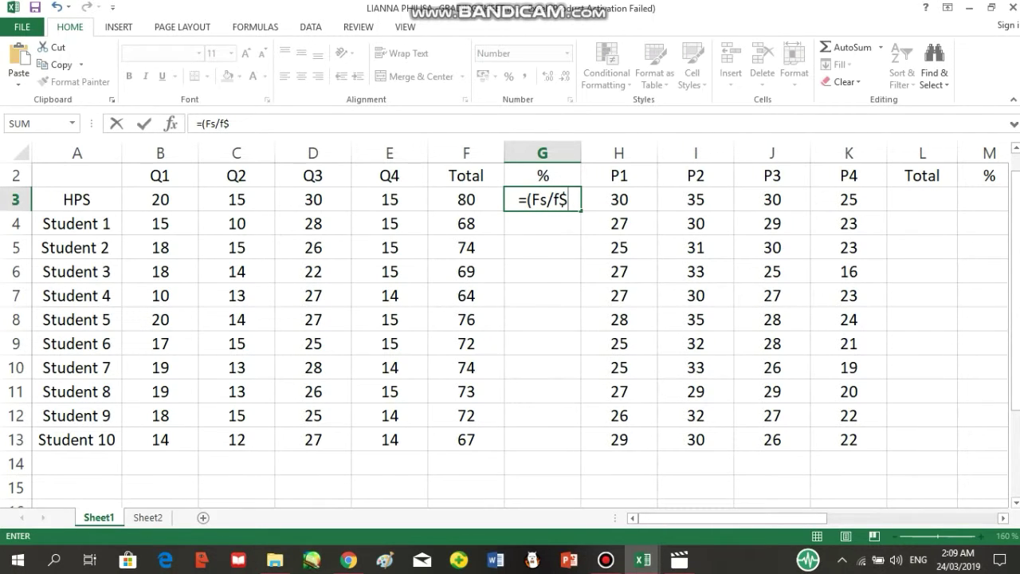
pyautogui.write('3')
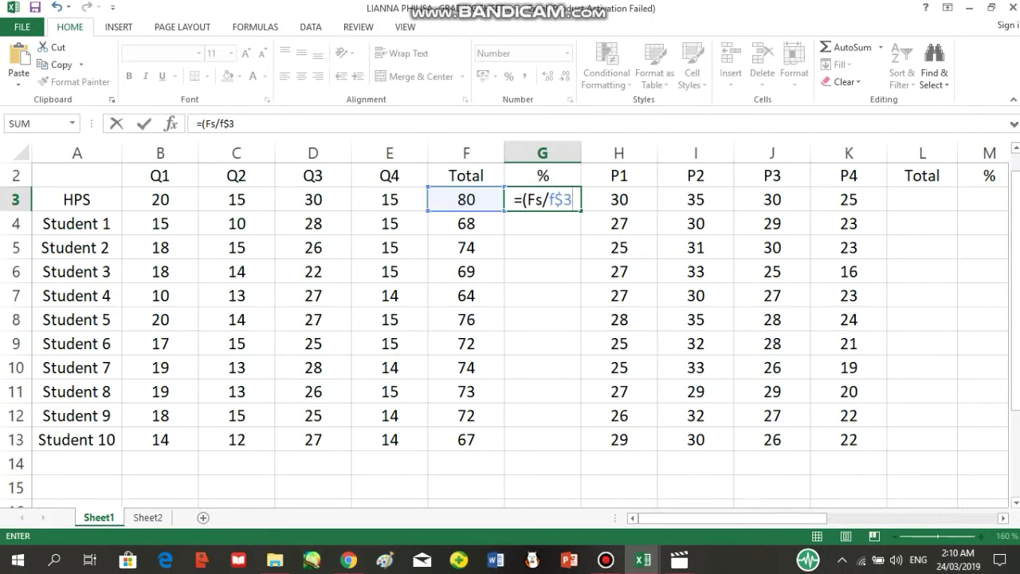
pyautogui.click(542, 199)
pyautogui.press('BackSpace')
pyautogui.write('3')
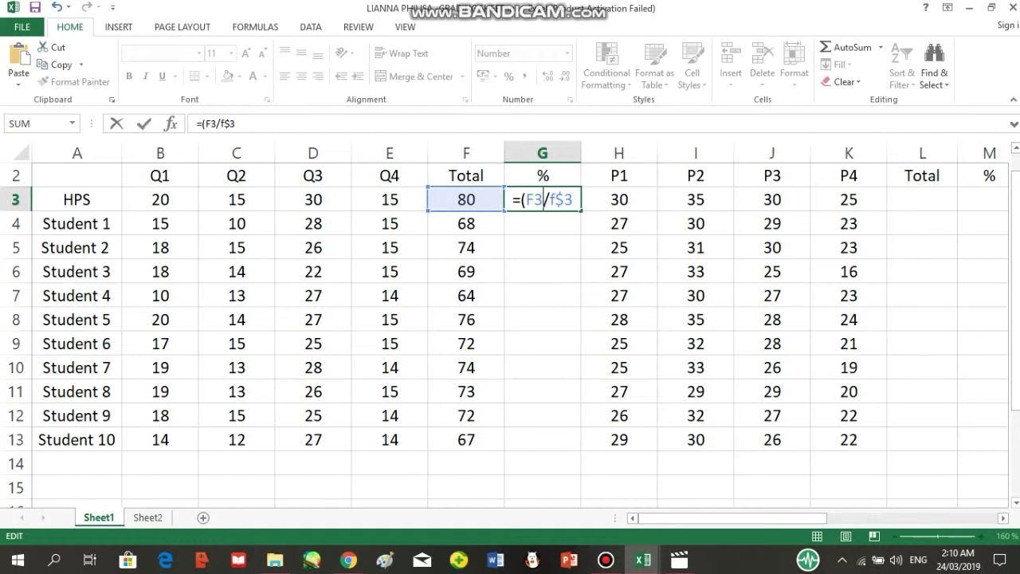
pyautogui.press('End')
pyautogui.write(')')
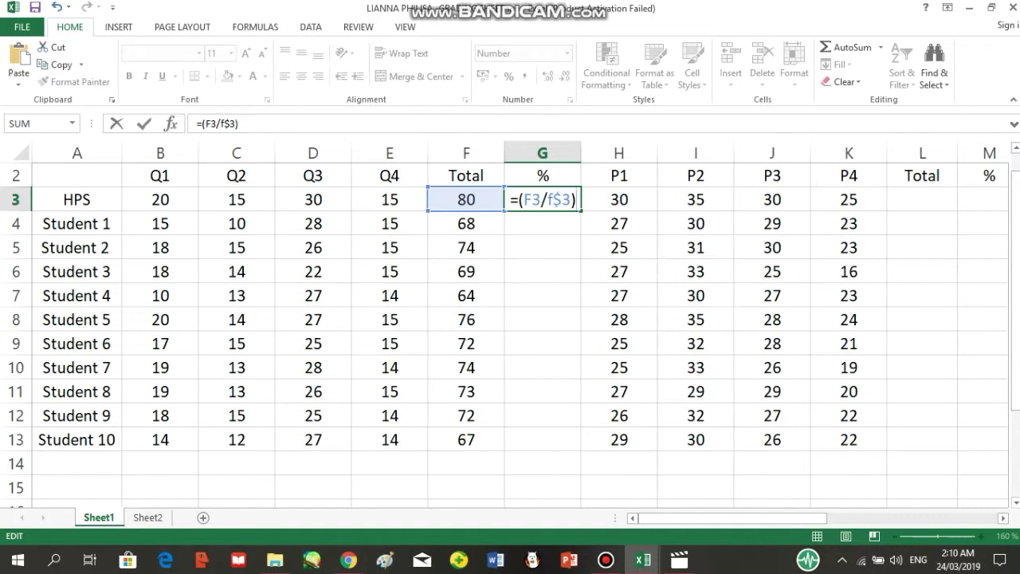
pyautogui.write('*')
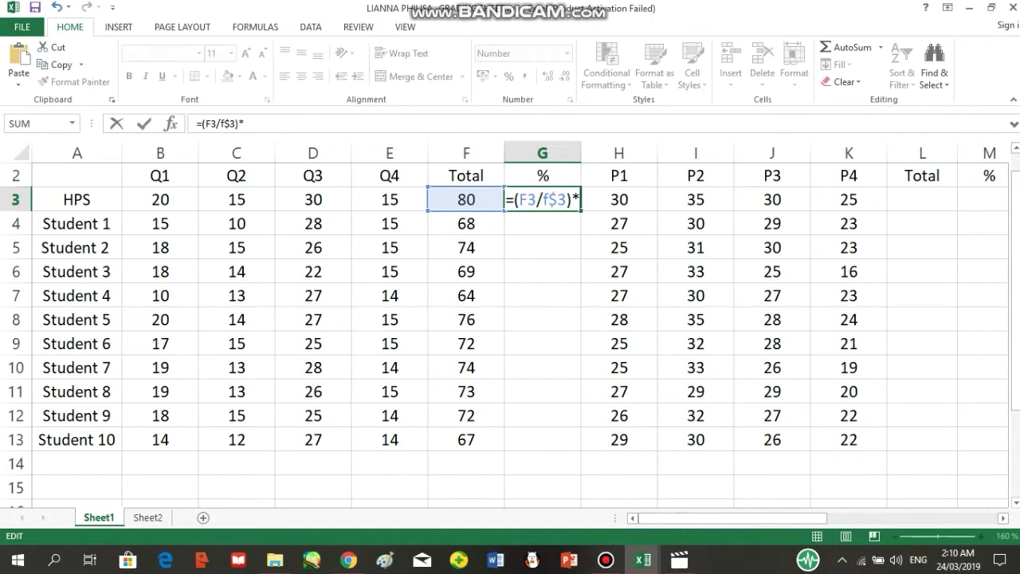
pyautogui.write('100')
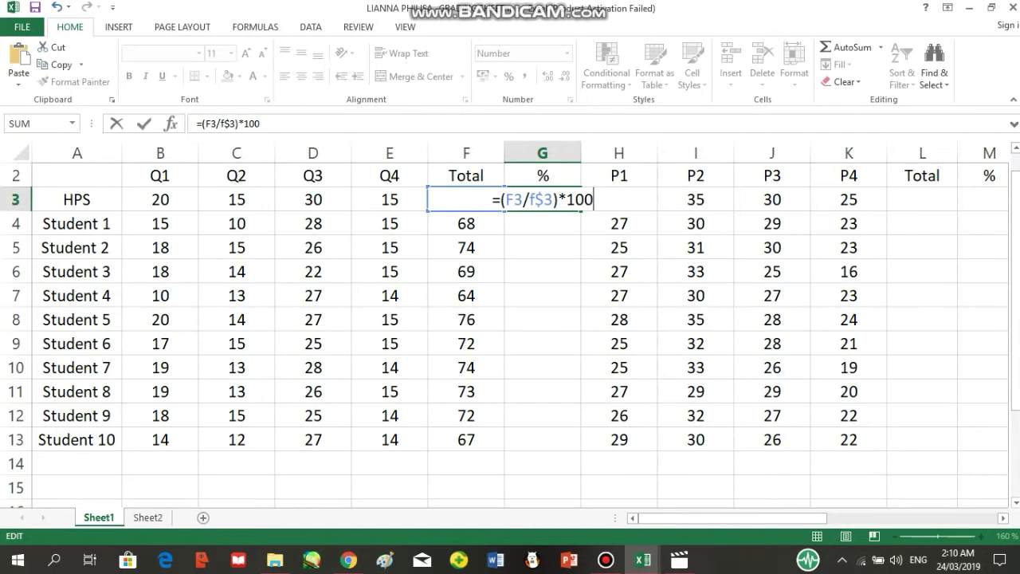
pyautogui.press('Return')
# - Fill the written works percentage formula from G3 down to G13 for all ten students
pyautogui.click(542, 200)
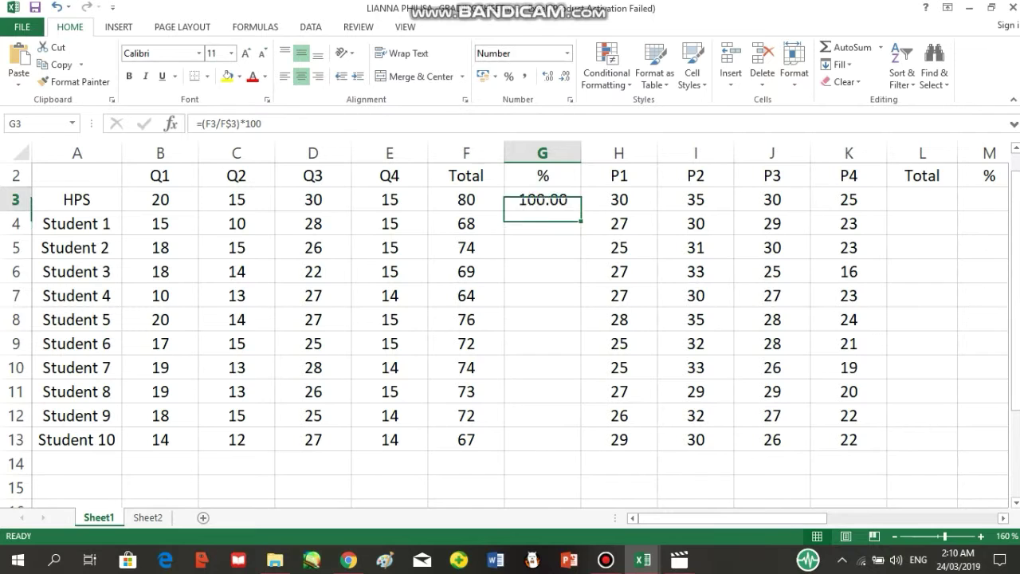
pyautogui.moveTo(581, 211); pyautogui.dragTo(581, 450)
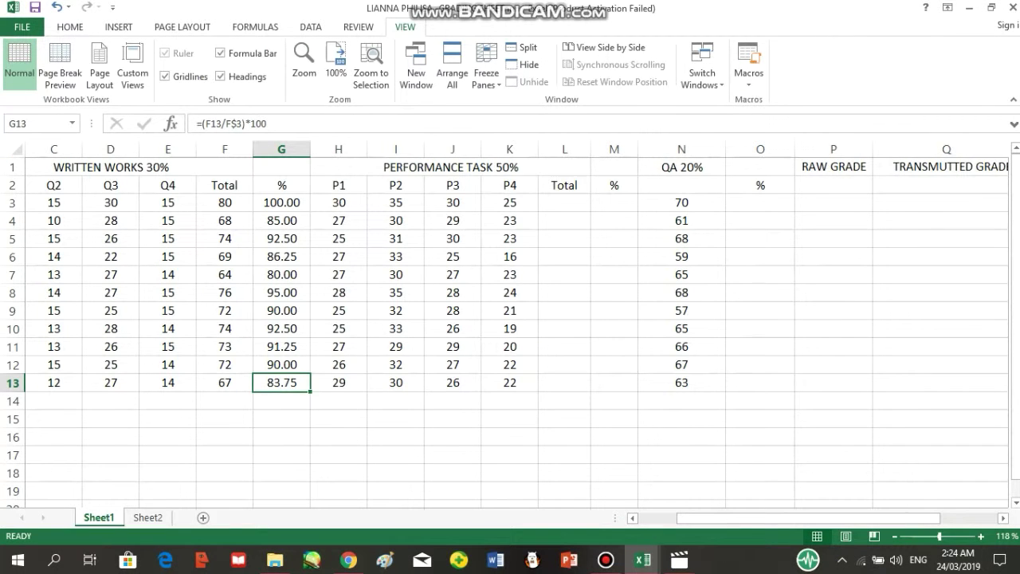
pyautogui.click(281, 399)
pyautogui.click(281, 393)
pyautogui.click(281, 384)
# - Enter =sum(h3:k3) in L3 as the performance task total and fill it down to L13
pyautogui.click(564, 202)
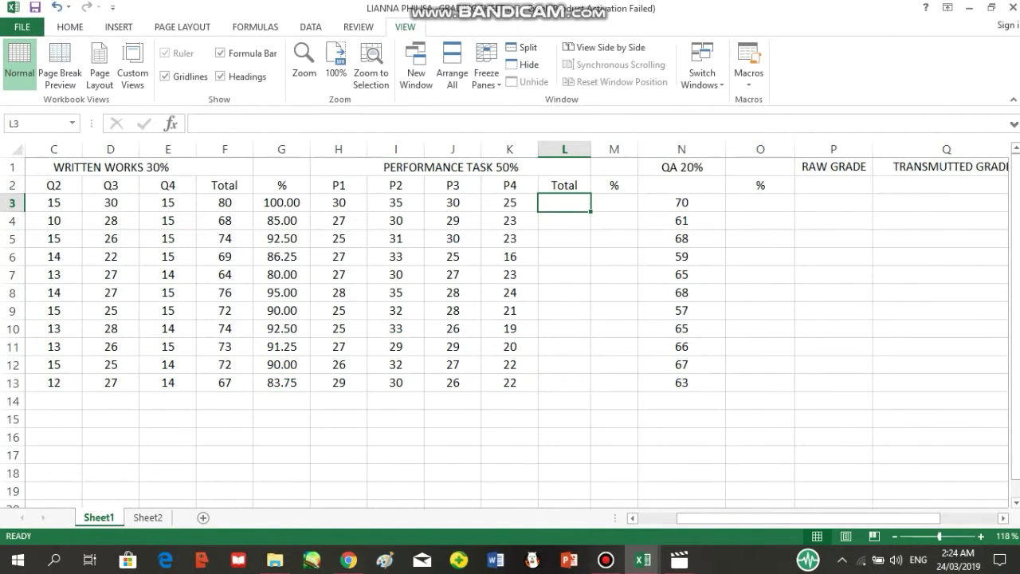
pyautogui.click(613, 202)
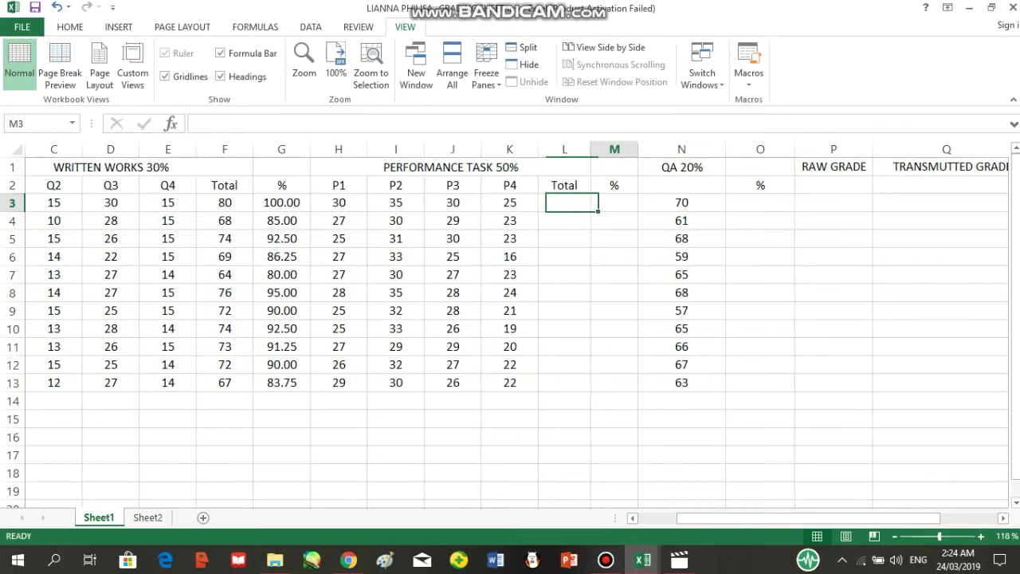
pyautogui.click(564, 202)
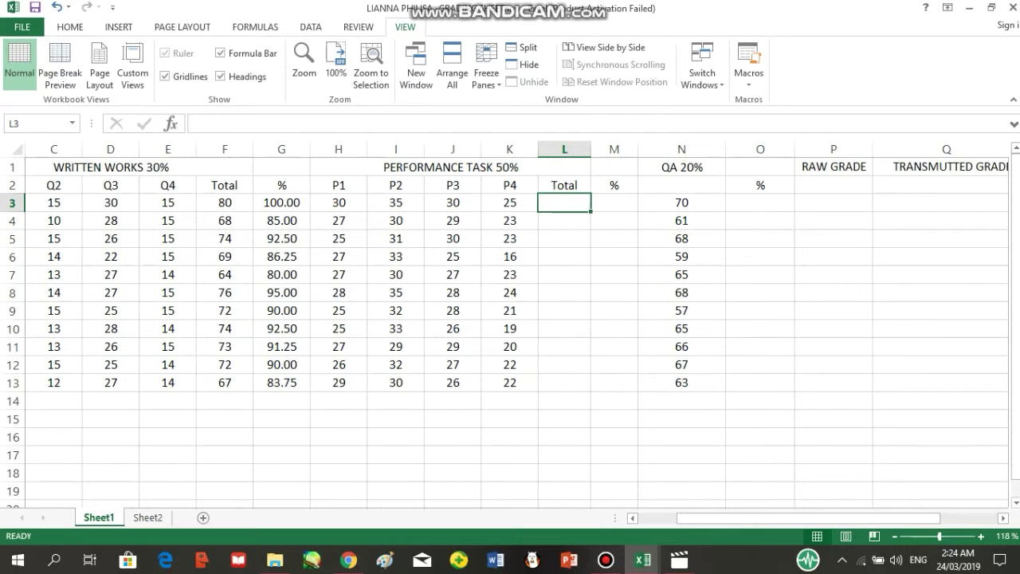
pyautogui.write('=')
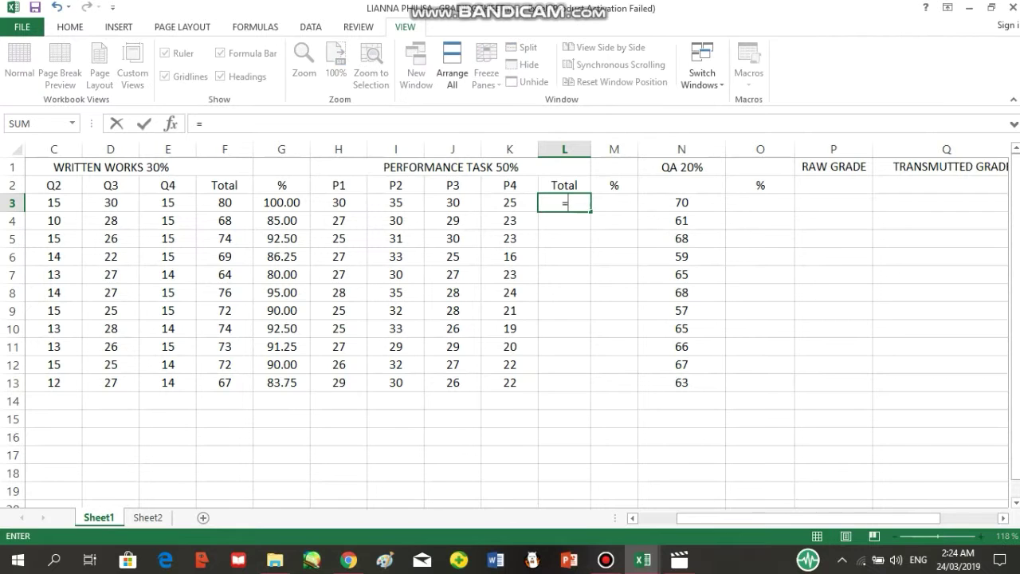
pyautogui.write('sum(')
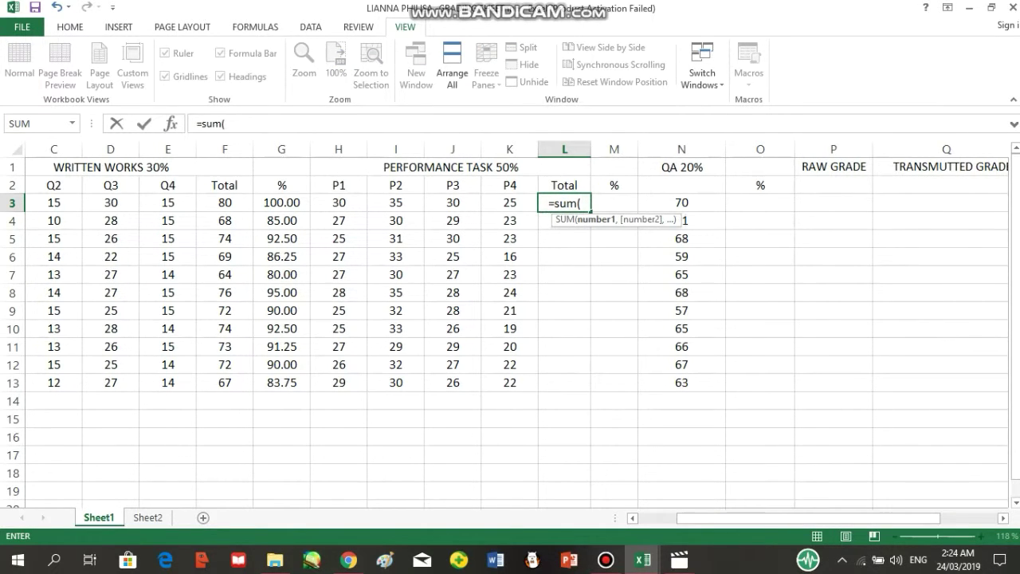
pyautogui.write('h3')
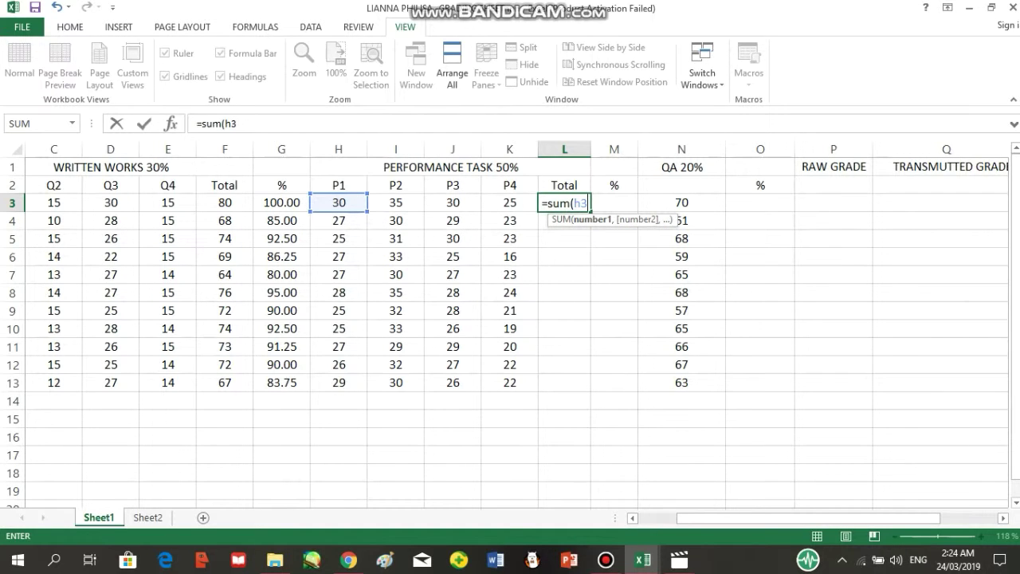
pyautogui.write(';k')
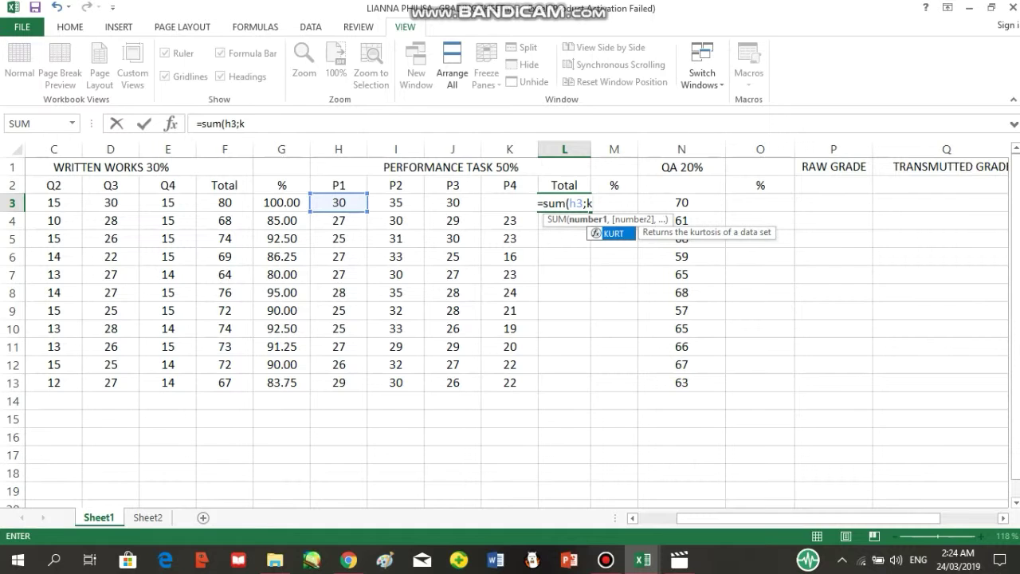
pyautogui.press('BackSpace')
pyautogui.press('BackSpace')
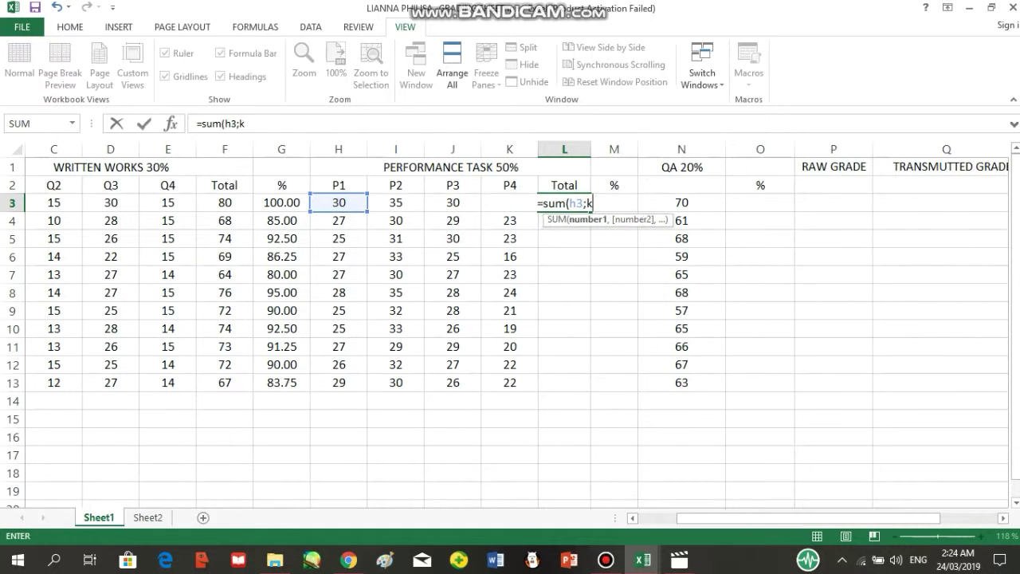
pyautogui.press('BackSpace')
pyautogui.write('3')
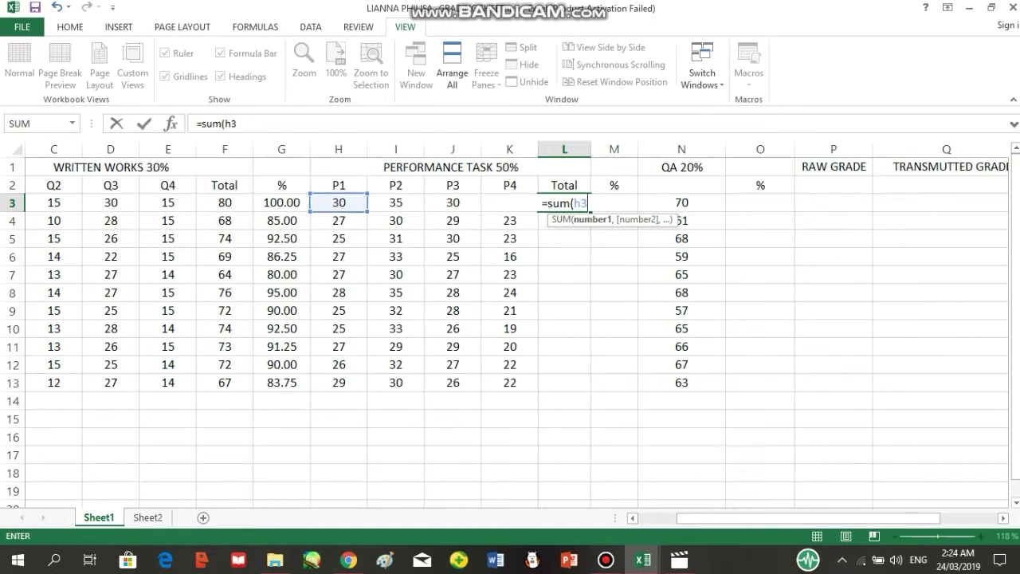
pyautogui.write(':k3)')
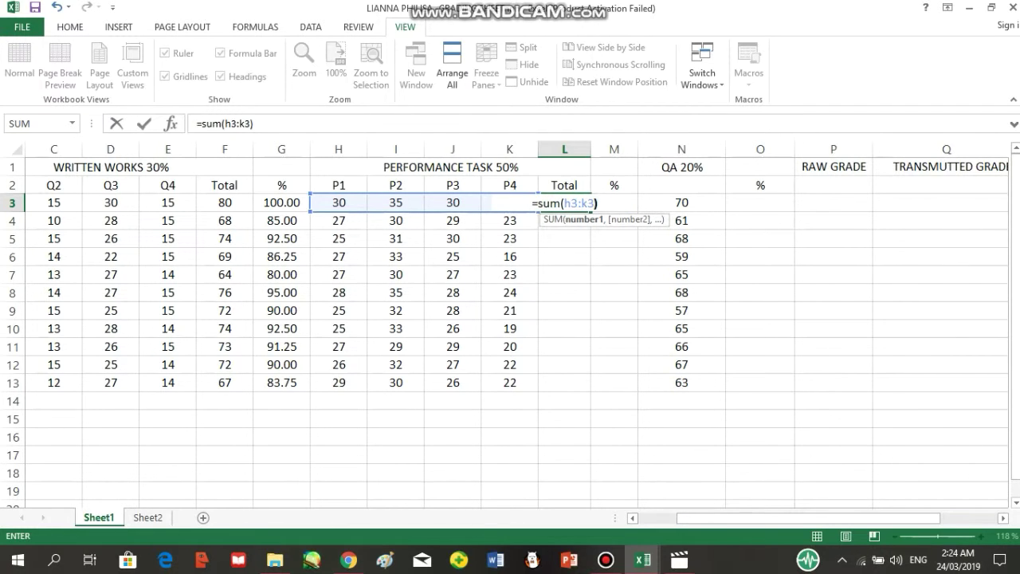
pyautogui.press('Return')
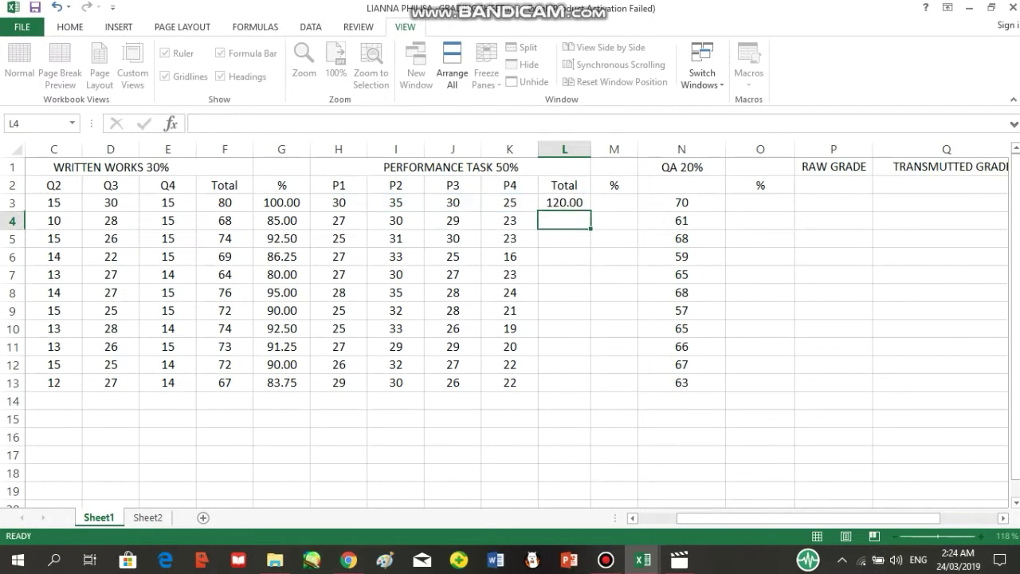
pyautogui.moveTo(591, 212); pyautogui.dragTo(591, 389)
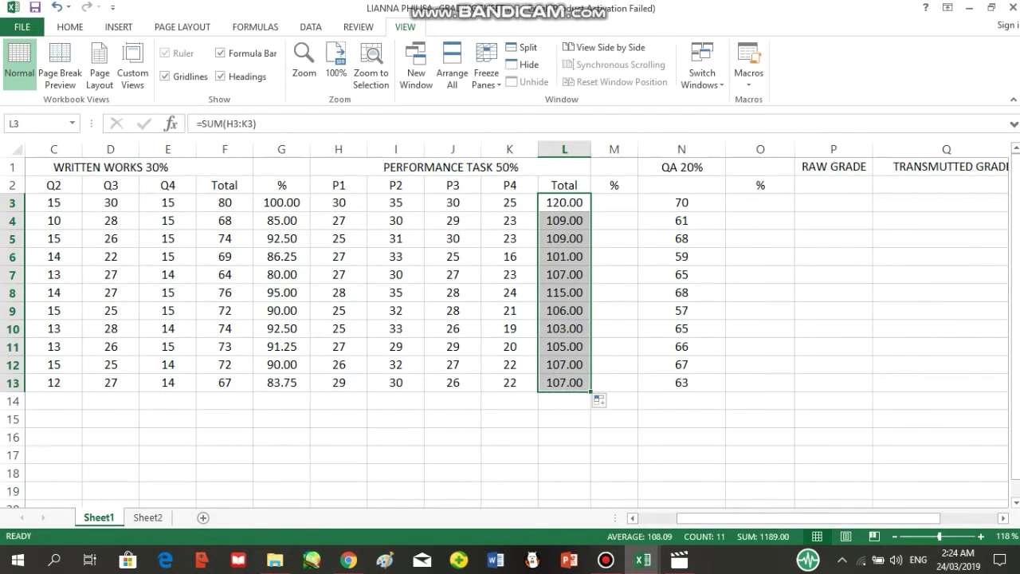
# - Enter =(L3/L$3)*100 in M3 to compute the performance task percentage for row 3
pyautogui.click(613, 211)
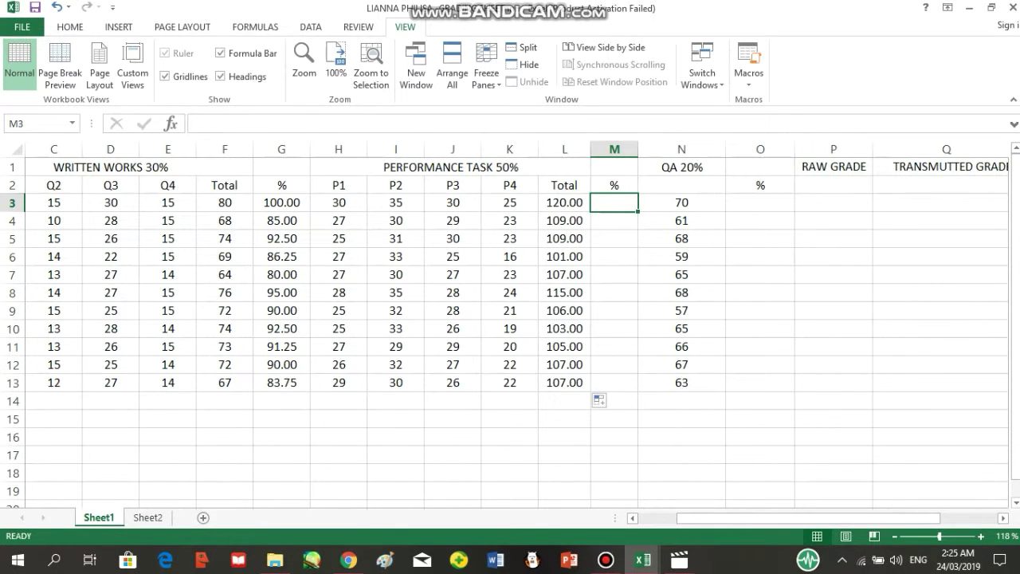
pyautogui.write('=')
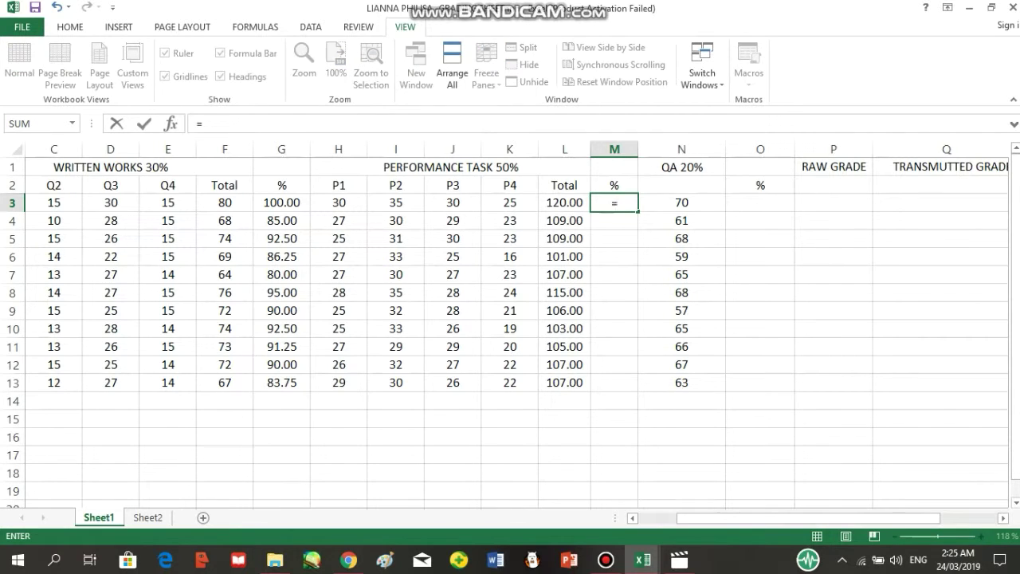
pyautogui.write('(l')
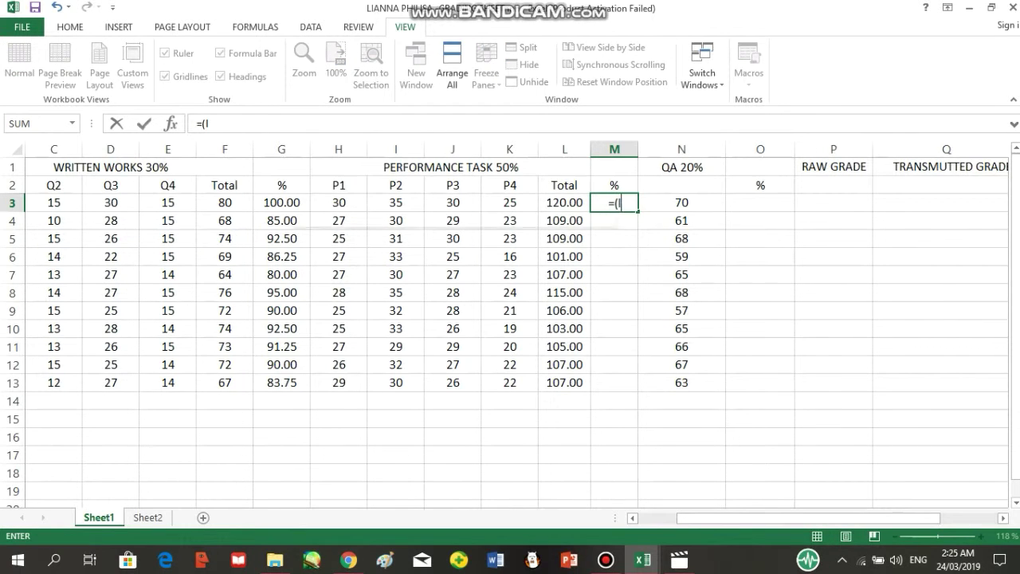
pyautogui.write('3/')
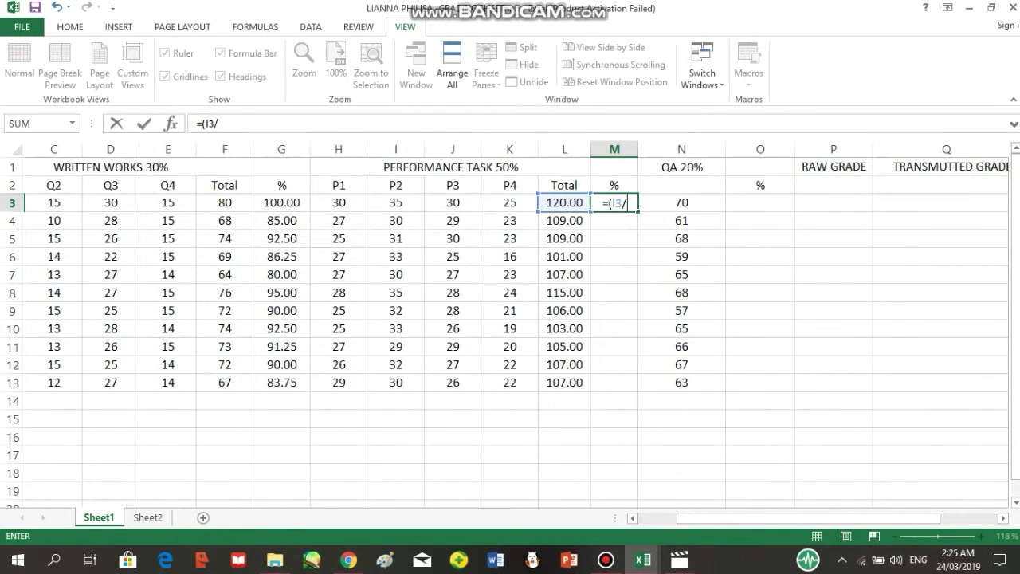
pyautogui.write('l$')
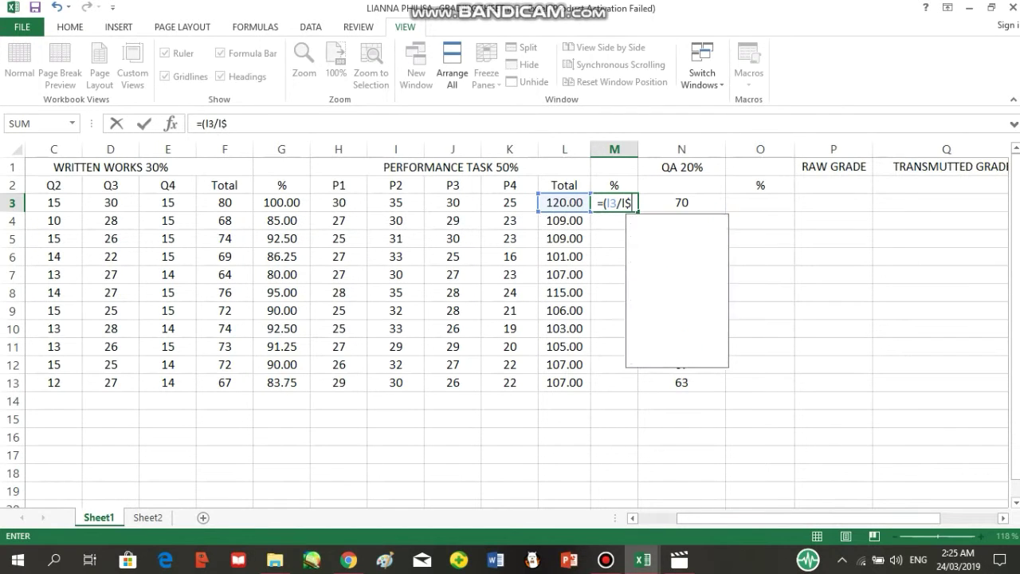
pyautogui.write('3')
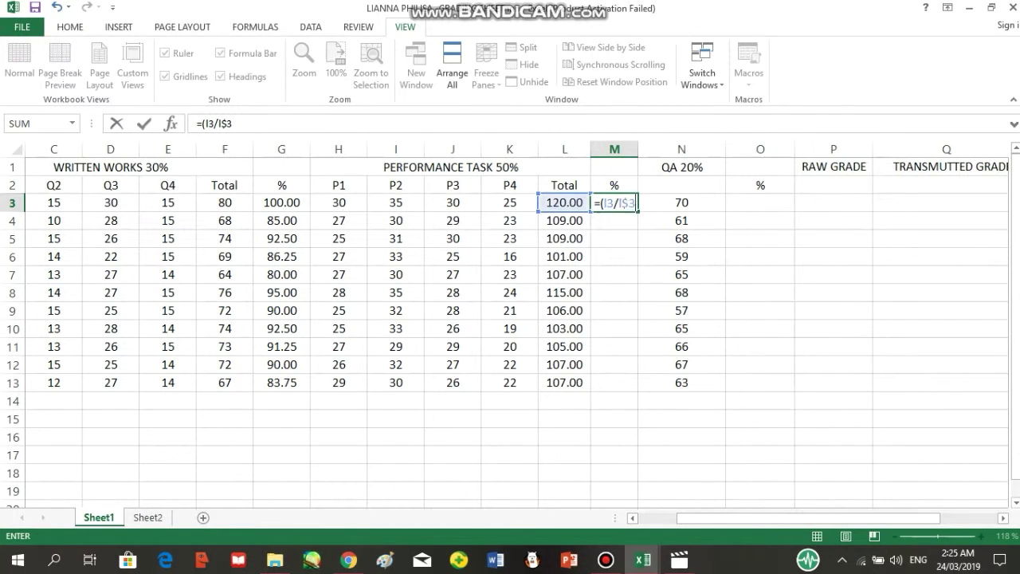
pyautogui.write(')*100')
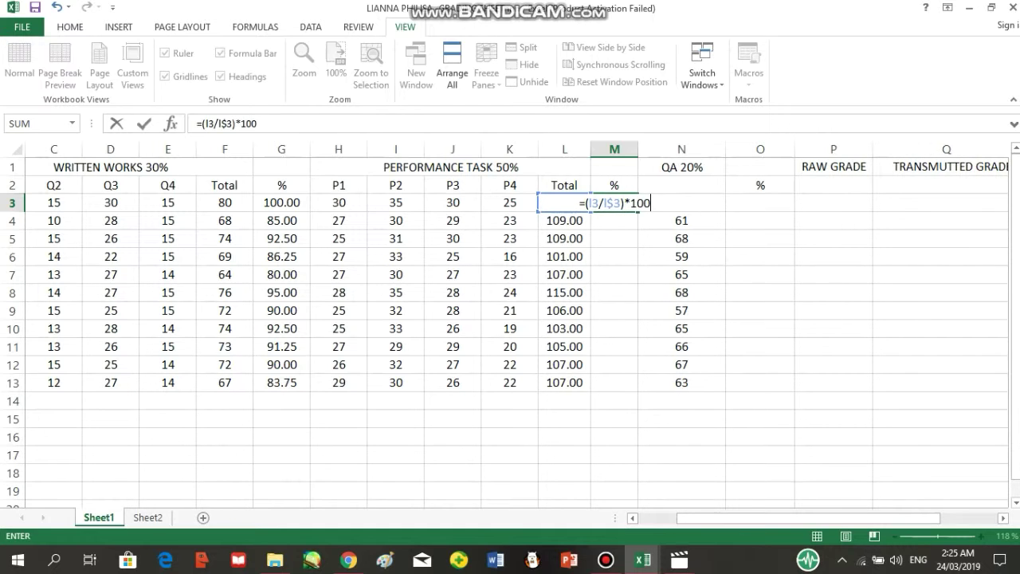
pyautogui.press('Return')
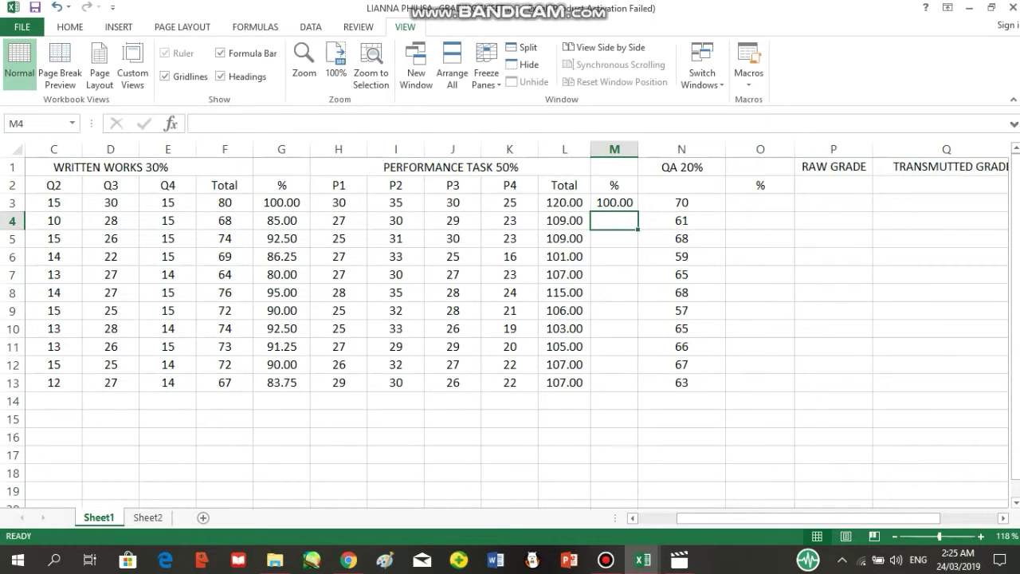
# - Fill the performance task percentage formula from M3 down to M13
pyautogui.click(618, 204)
pyautogui.moveTo(617, 211); pyautogui.dragTo(669, 334)
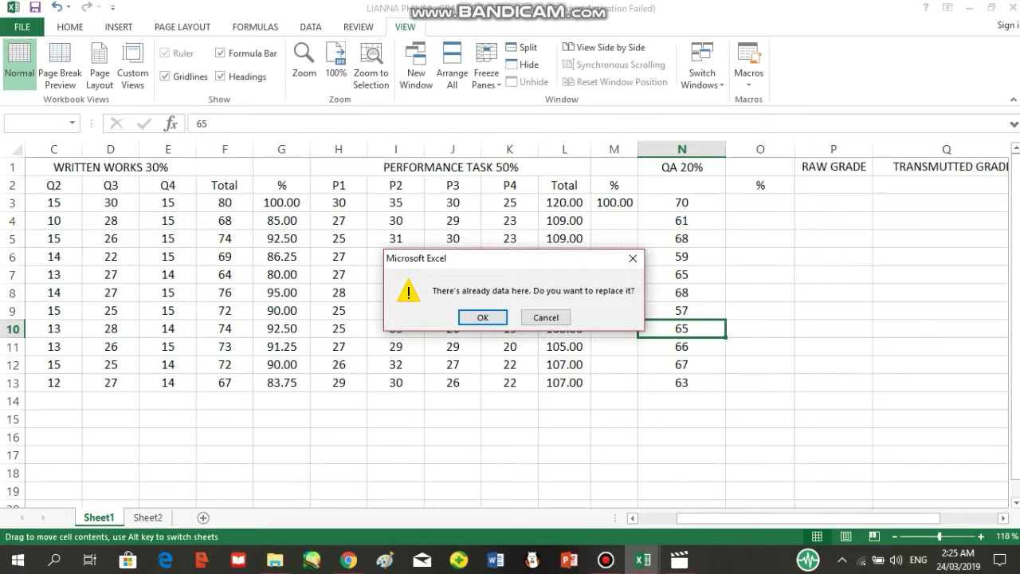
pyautogui.click(631, 258)
pyautogui.moveTo(637, 210); pyautogui.dragTo(637, 392)
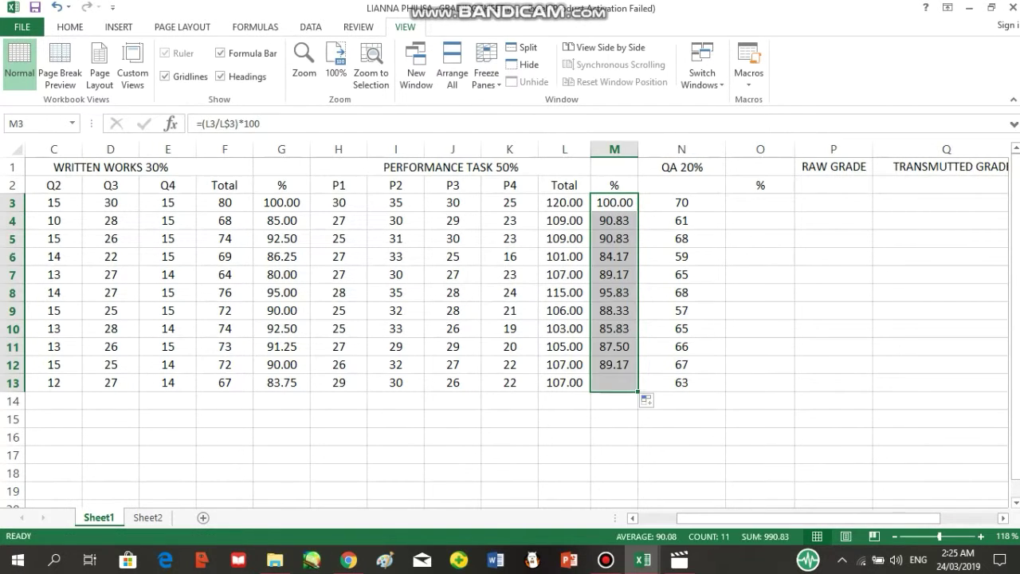
# - Enter =(n3/n$3)*100 in O3 as the QA percentage and fill it down to O13
pyautogui.click(759, 203)
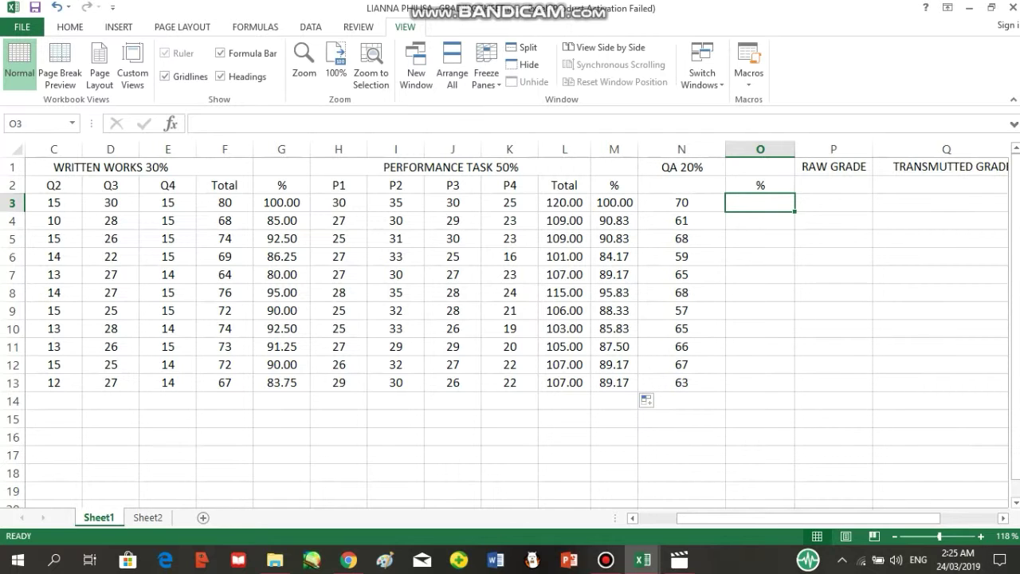
pyautogui.write('=')
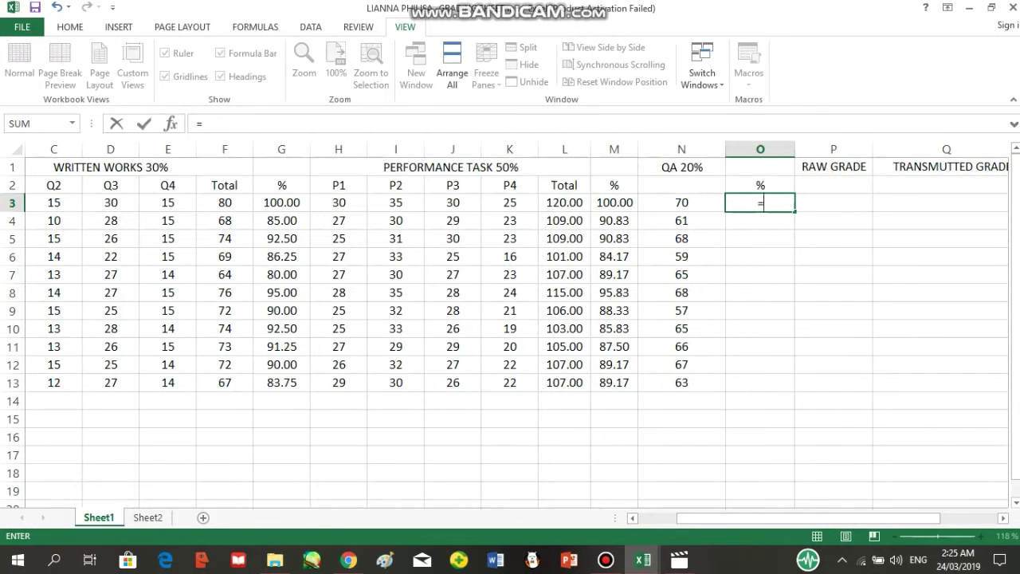
pyautogui.write('(n')
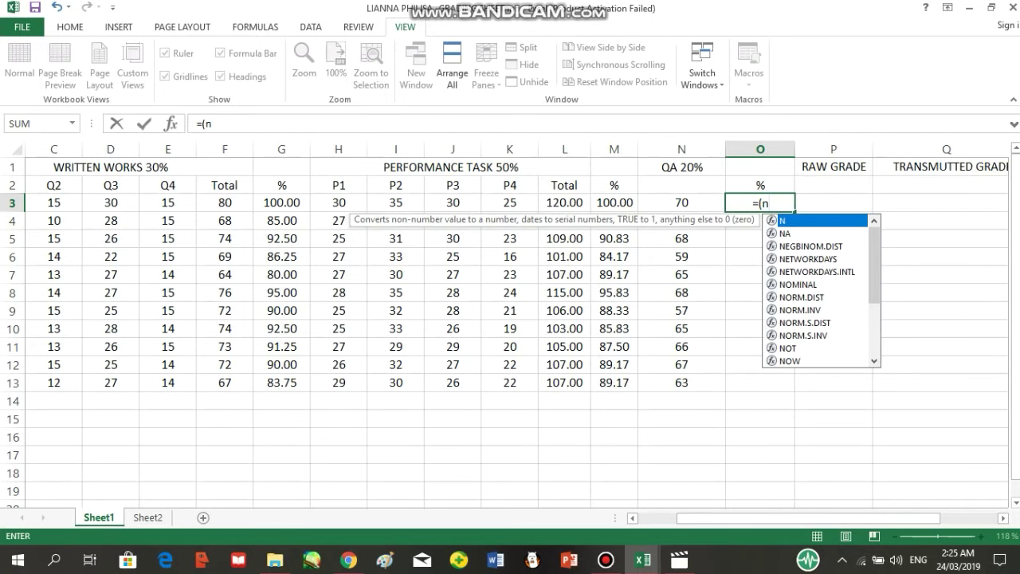
pyautogui.write('3/')
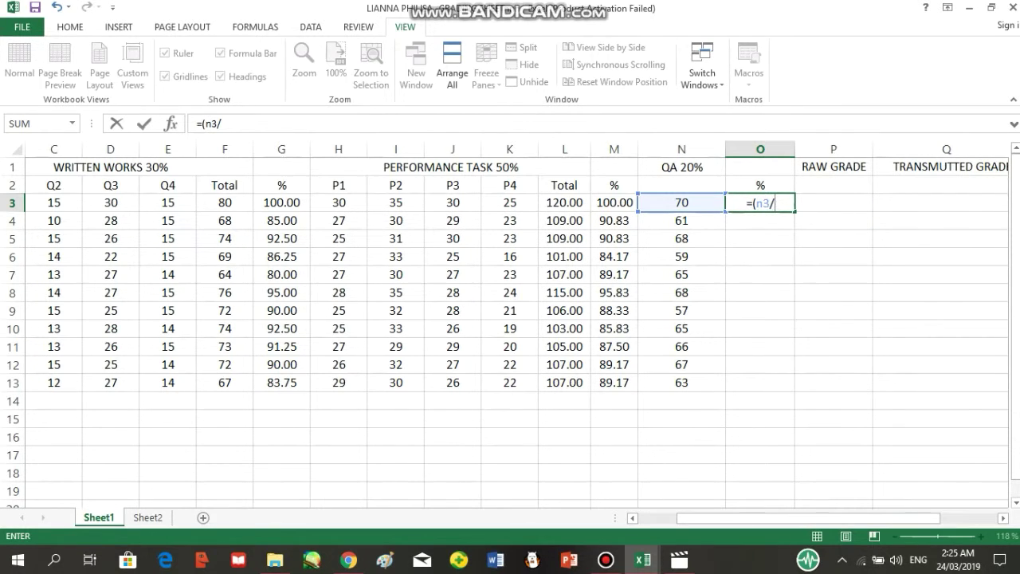
pyautogui.write('n$3')
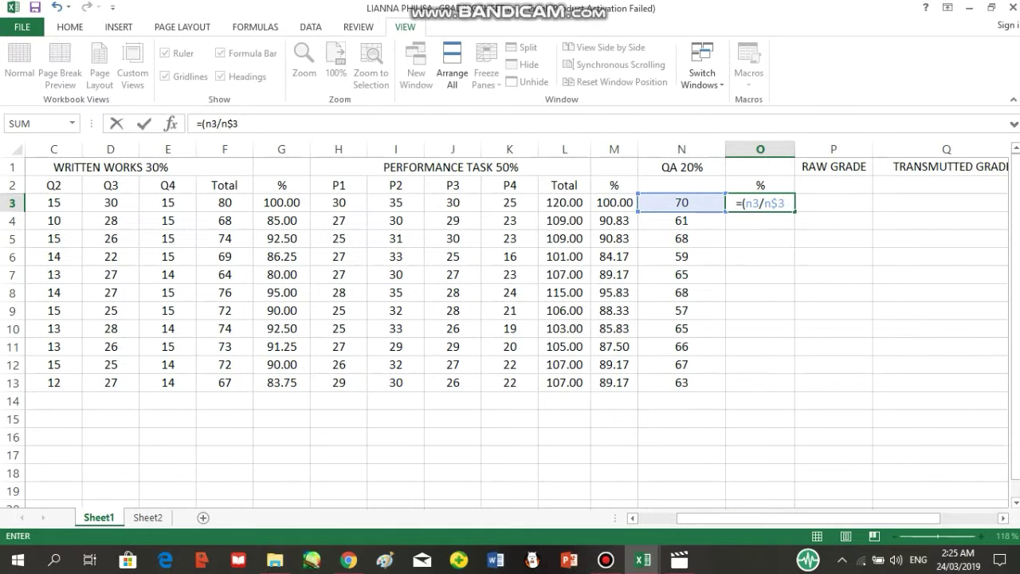
pyautogui.write(')*100')
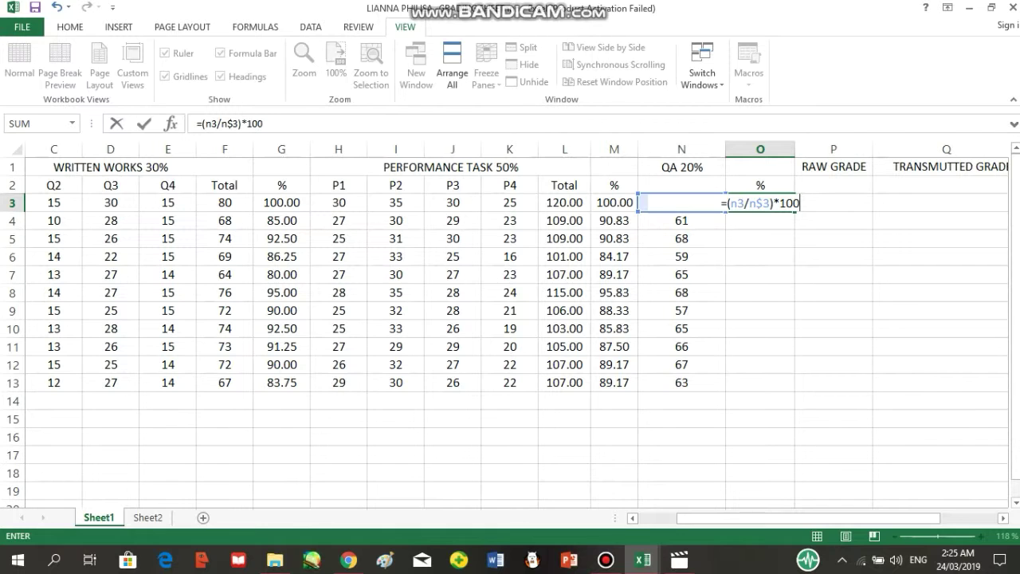
pyautogui.press('Return')
pyautogui.moveTo(794, 211); pyautogui.dragTo(794, 390)
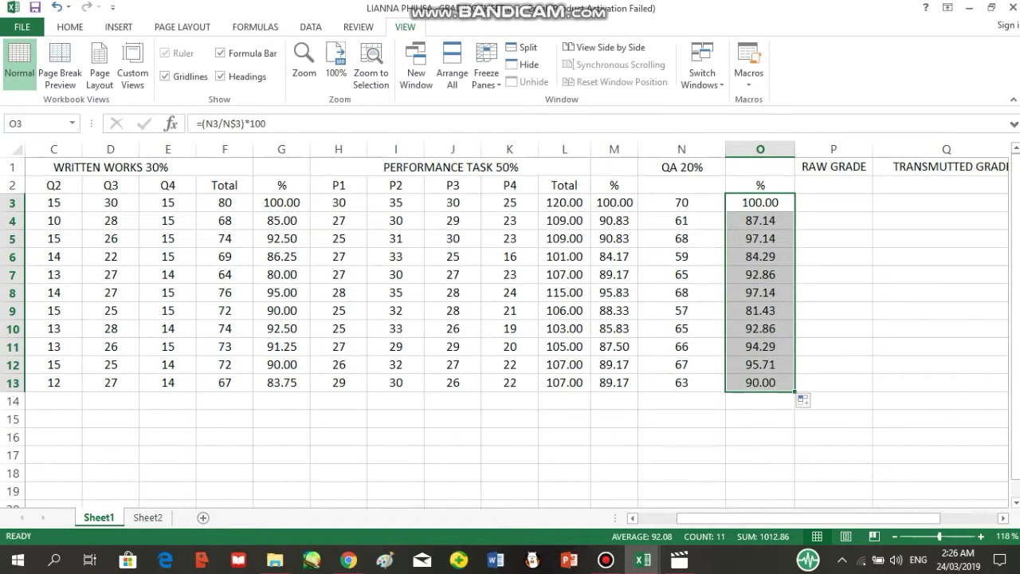
# - Enter =(g3*0.3)+(m3*0.5)+(o3*0.2) in P3 as the weighted raw grade and fill it down to P13
pyautogui.click(833, 203)
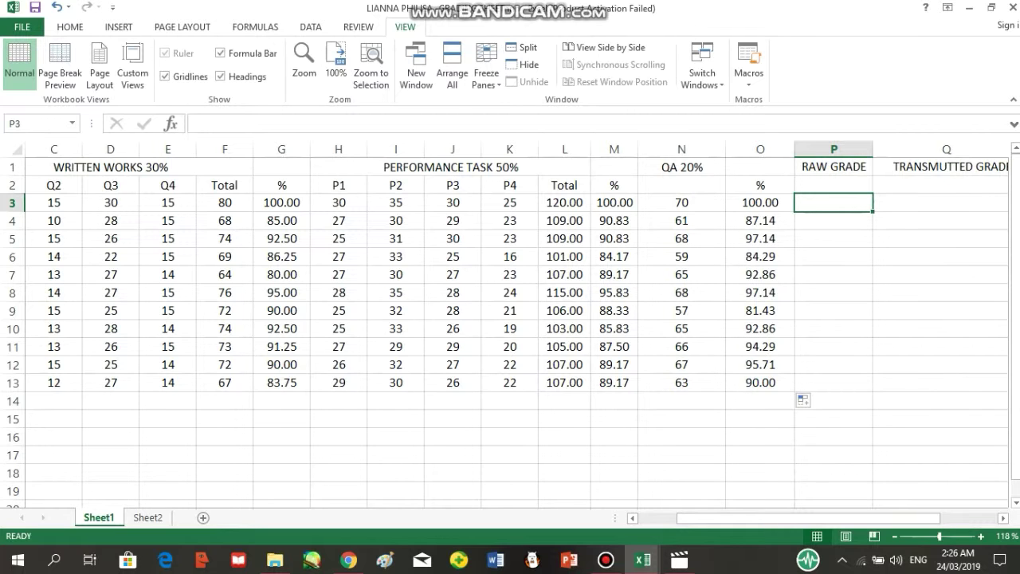
pyautogui.write('=(')
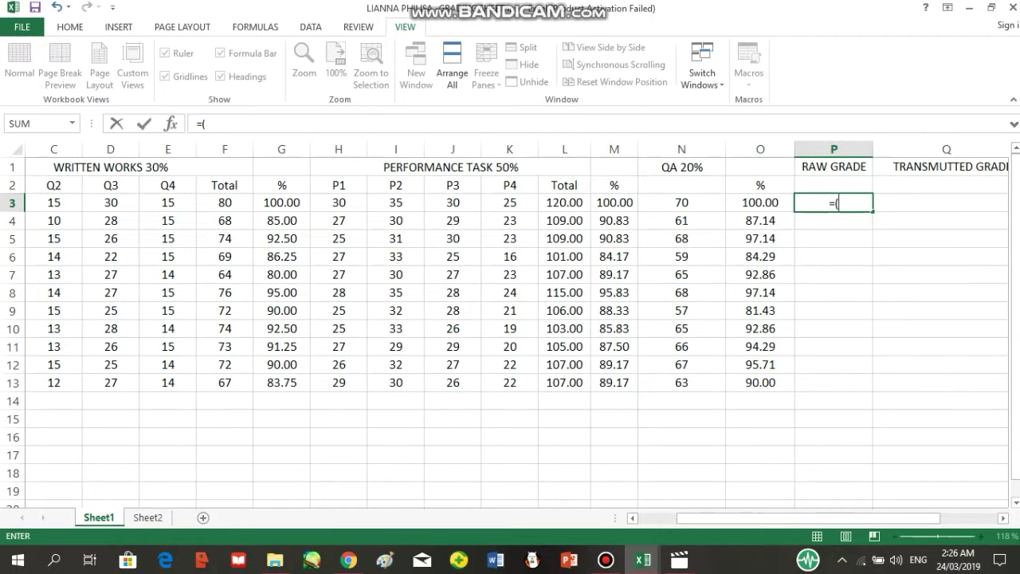
pyautogui.write('g3')
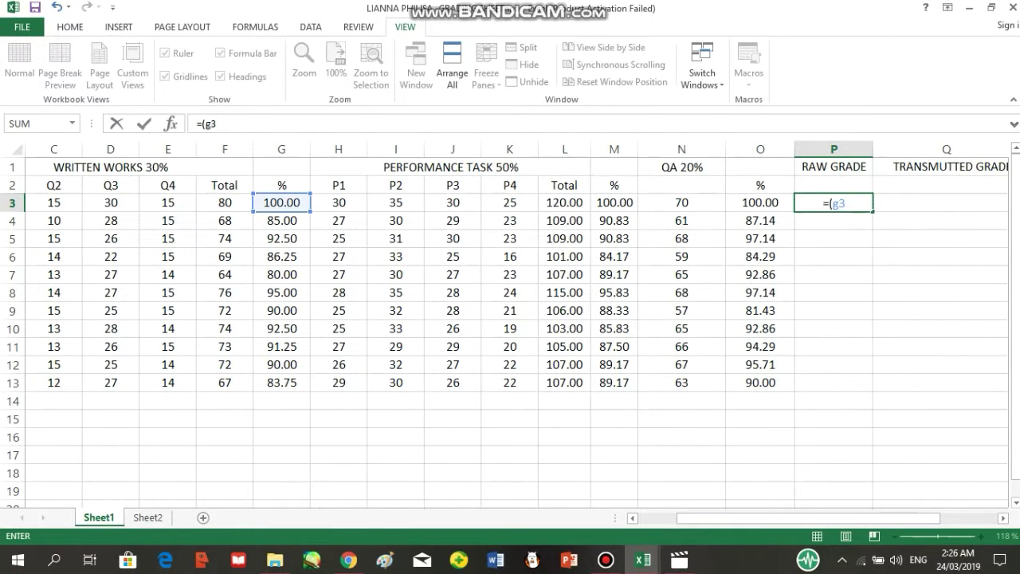
pyautogui.write('*0.3)+')
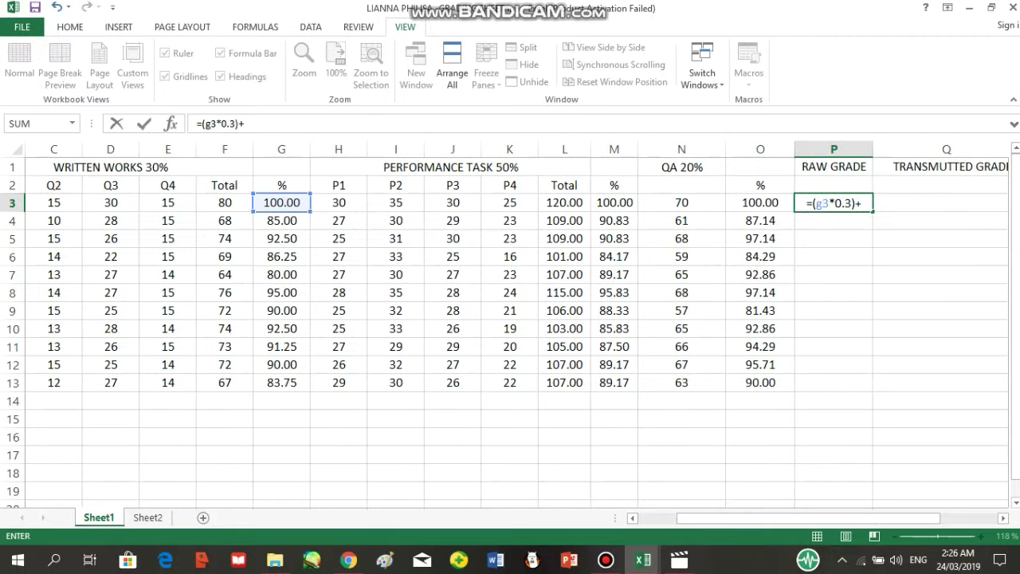
pyautogui.write('(')
pyautogui.write('m3')
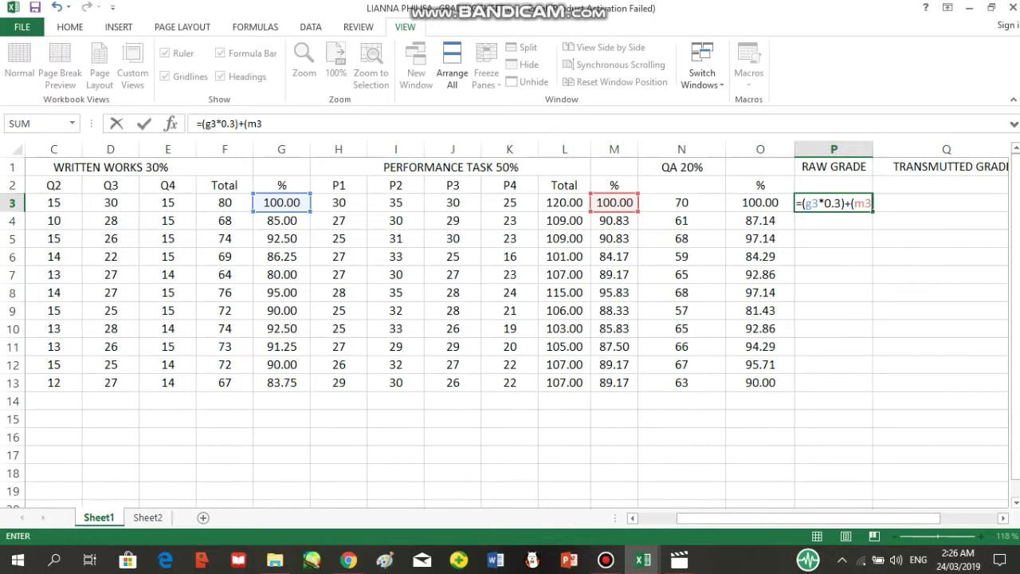
pyautogui.write('*')
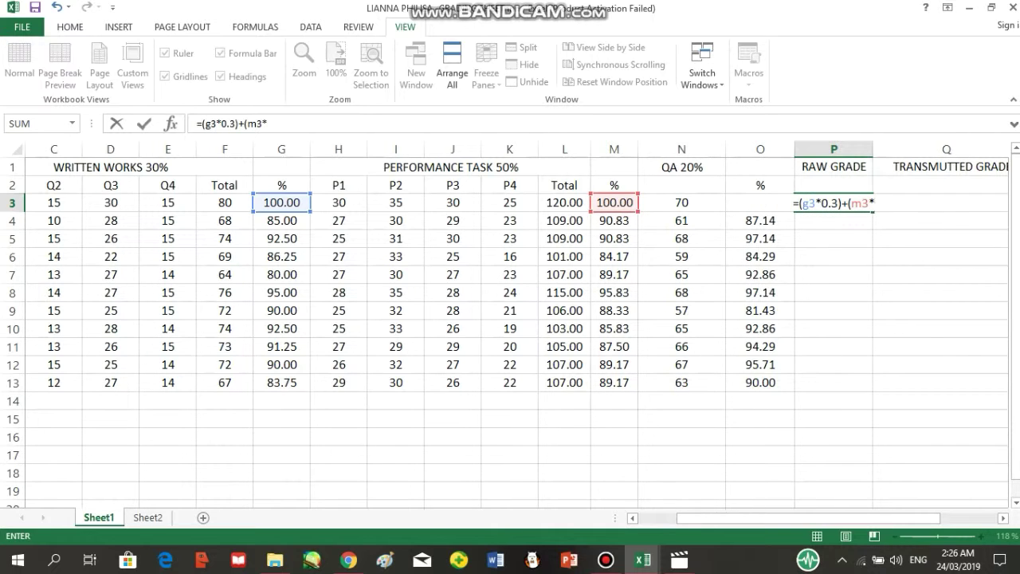
pyautogui.write('0.5)+(')
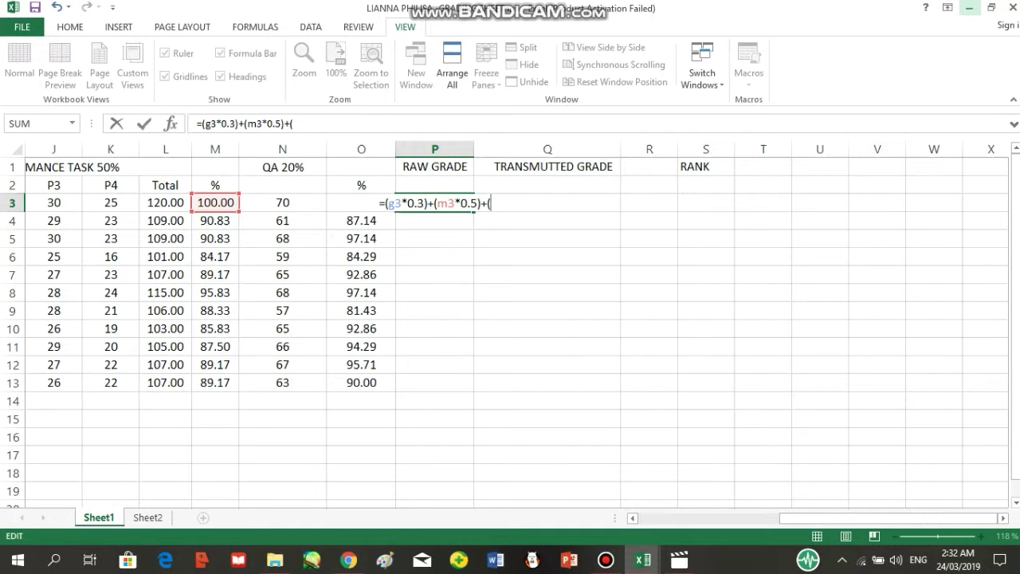
pyautogui.write('o')
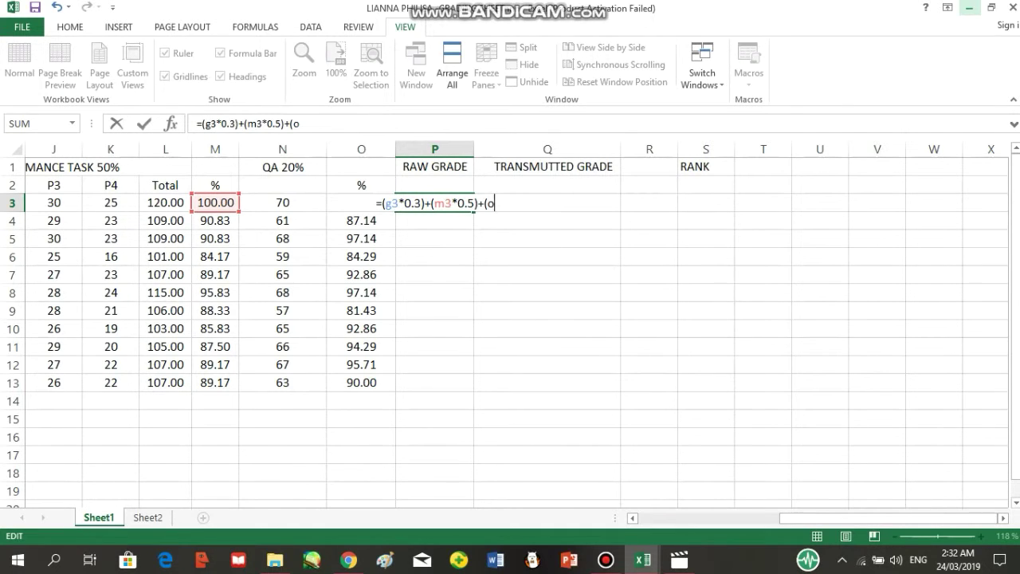
pyautogui.write('3')
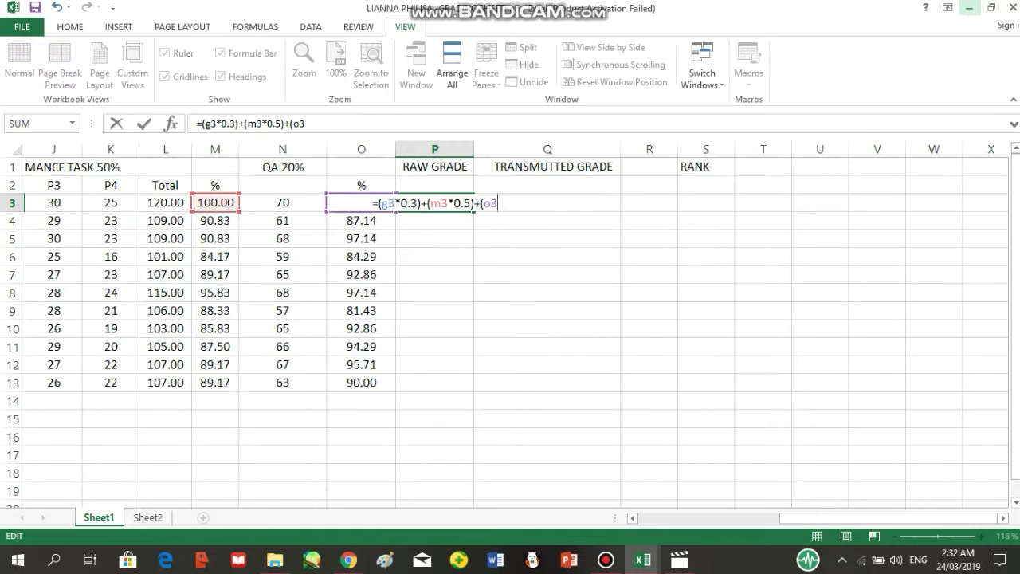
pyautogui.write('*')
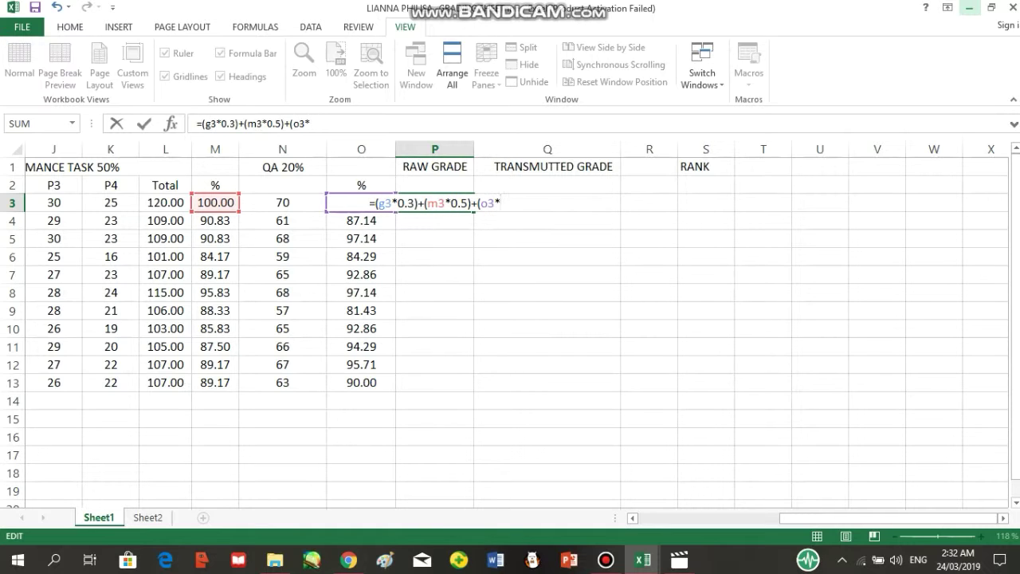
pyautogui.write('0')
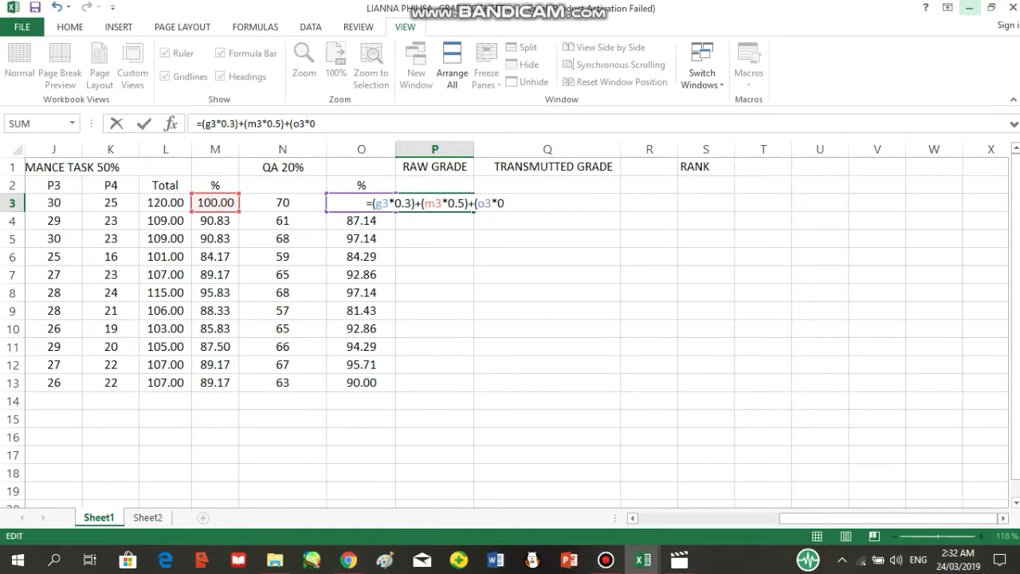
pyautogui.write('.2)')
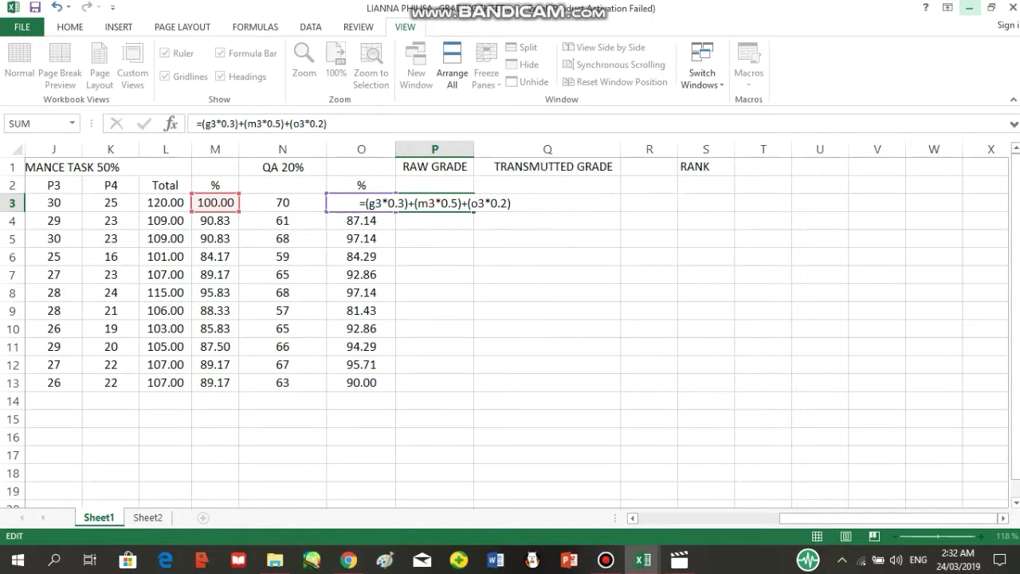
pyautogui.press('Return')
pyautogui.click(434, 202)
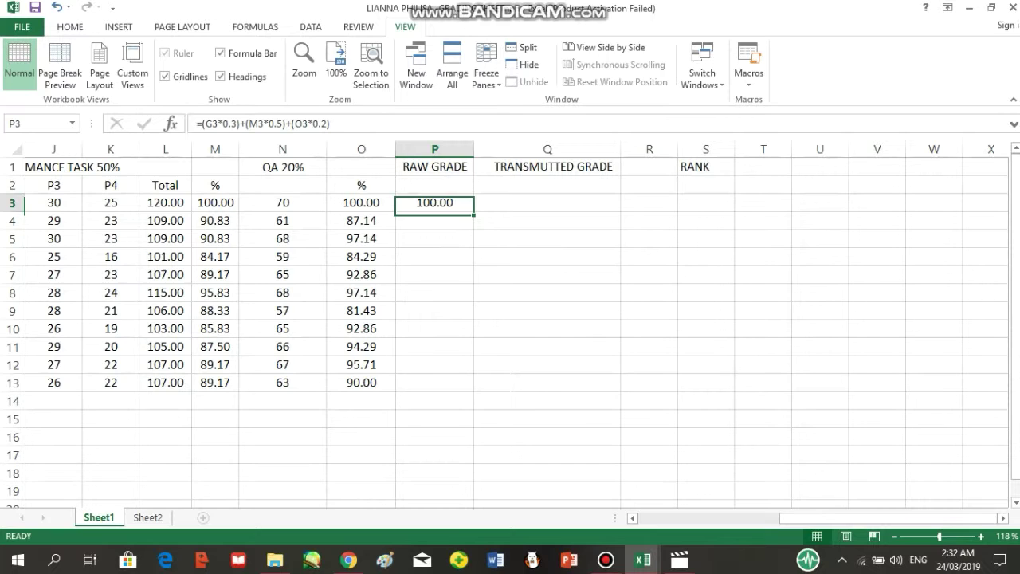
pyautogui.moveTo(473, 212); pyautogui.dragTo(474, 390)
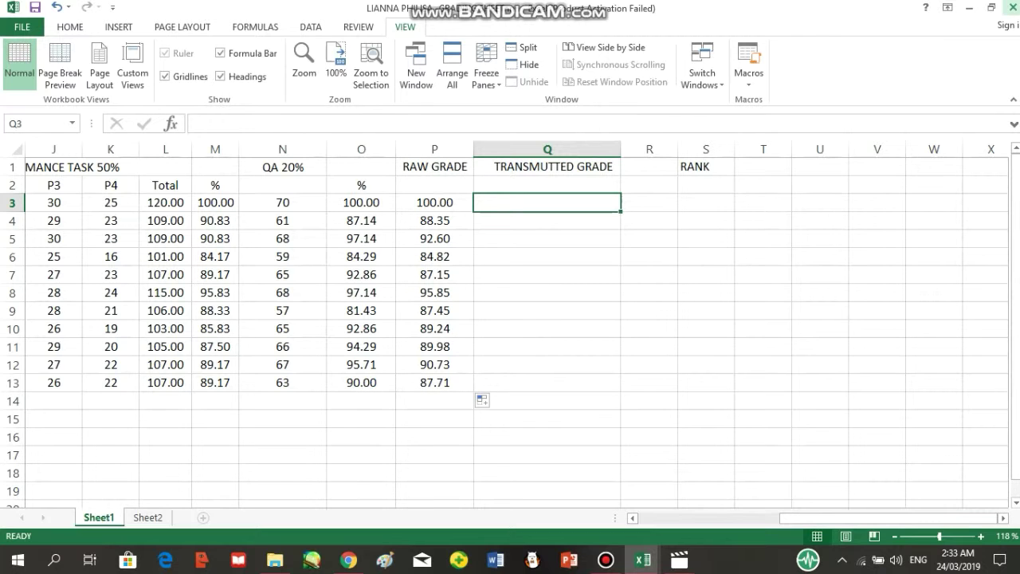
# - Begin the transmuted grade formula in Q3 with =lookup(p3, sheet2! to look up the raw grade on the second sheet
pyautogui.write('=')
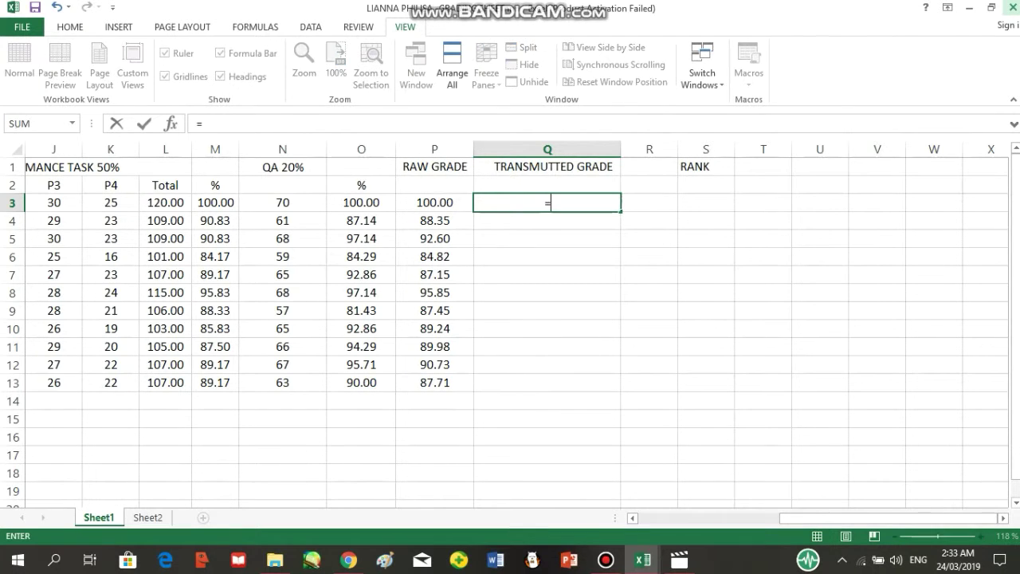
pyautogui.write('lookup')
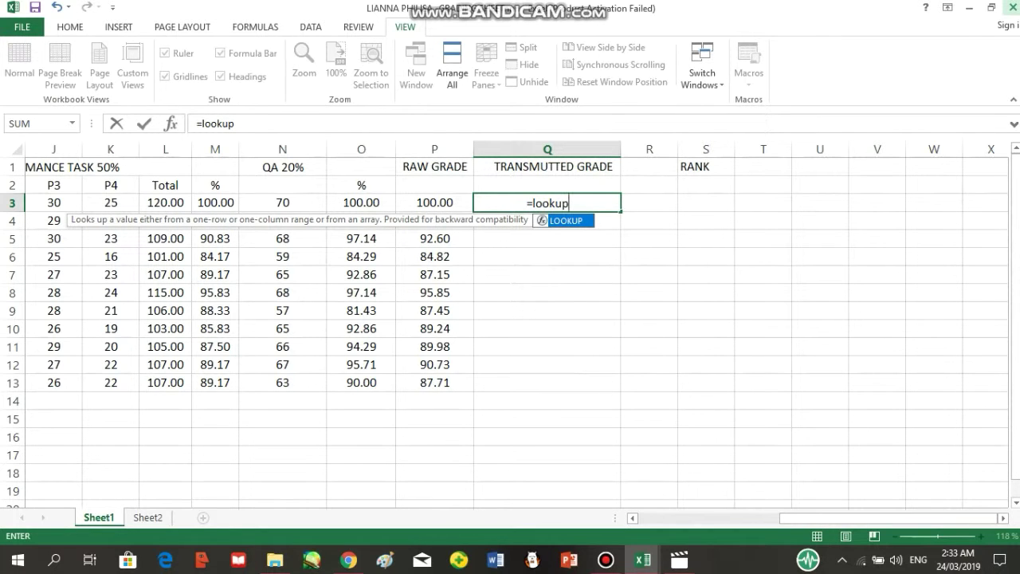
pyautogui.write('(')
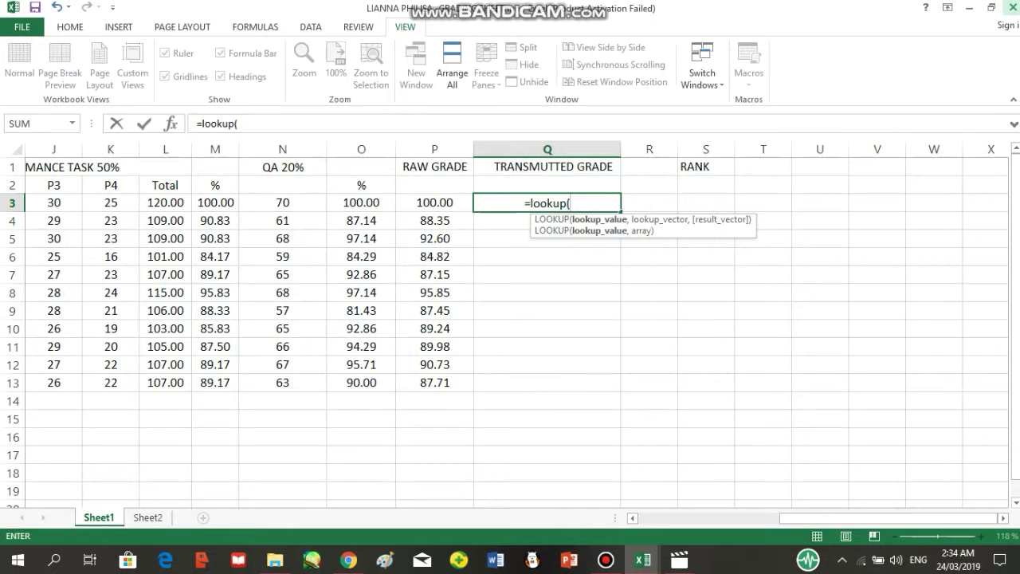
pyautogui.write('p')
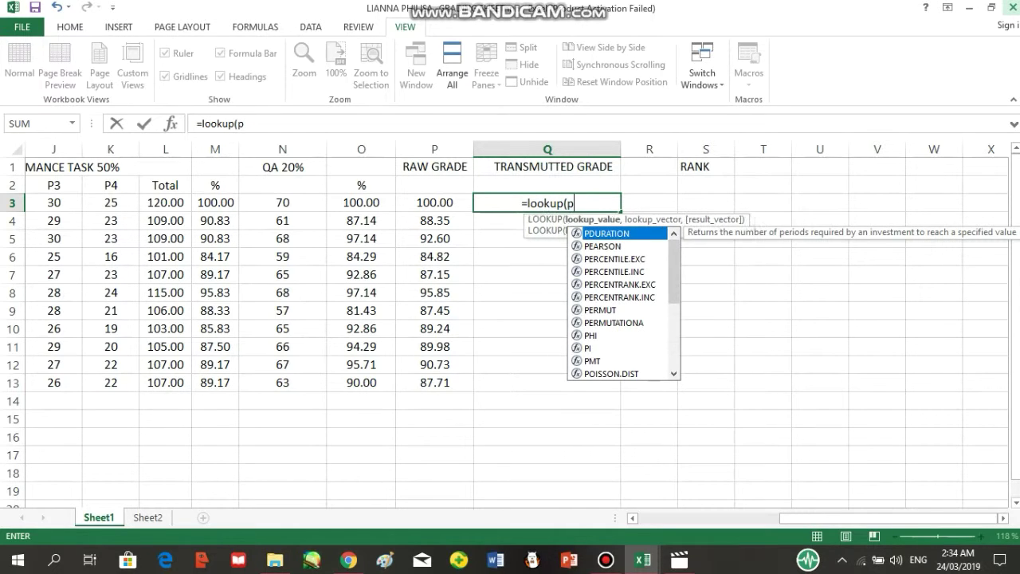
pyautogui.write('3,')
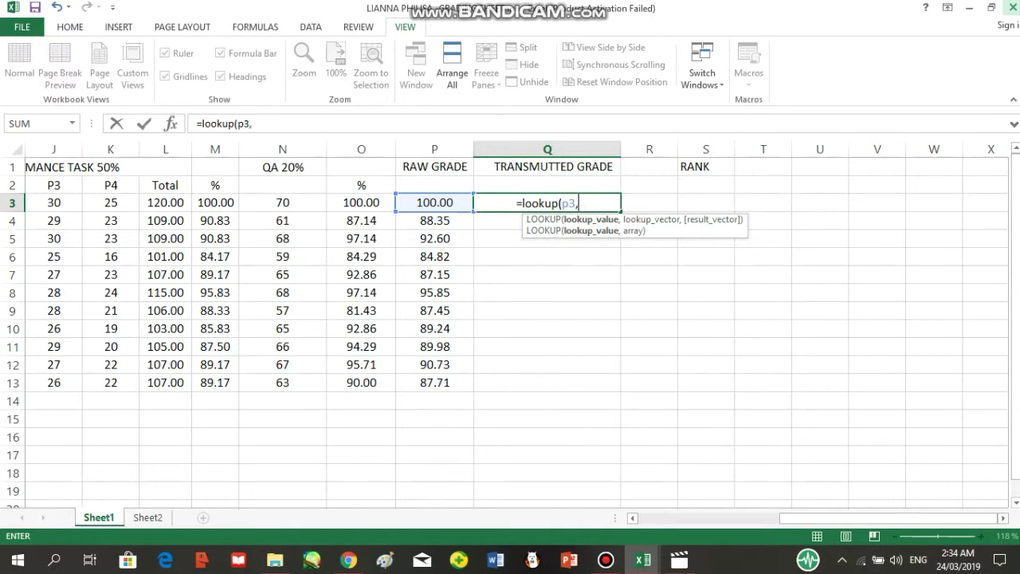
pyautogui.write(' s')
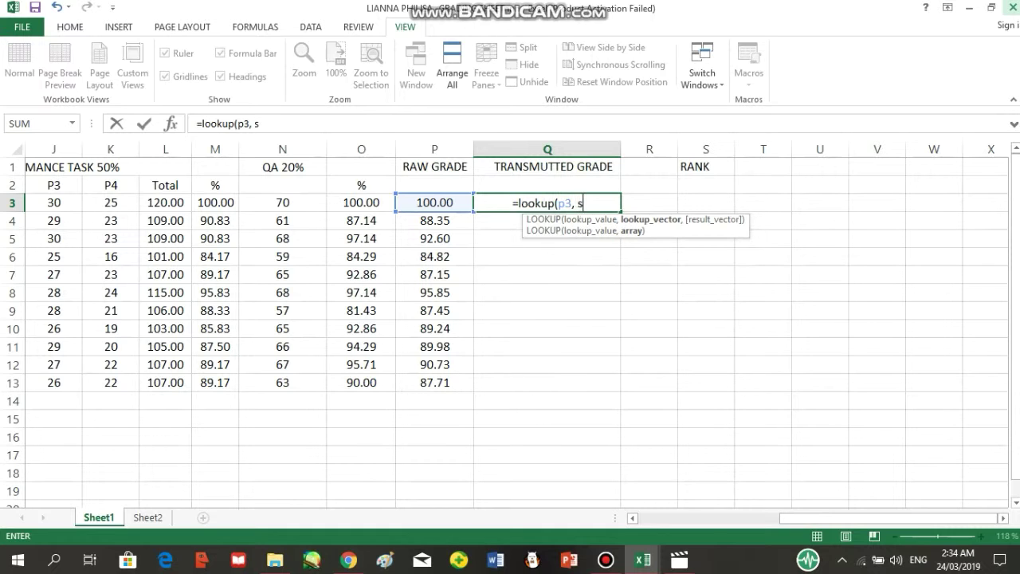
pyautogui.write('heet')
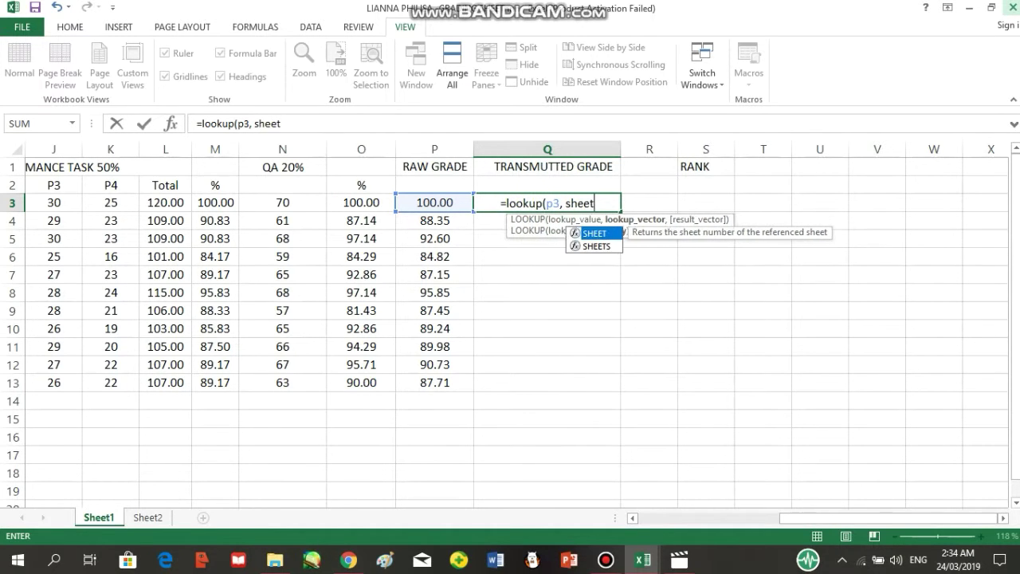
pyautogui.write('2!')
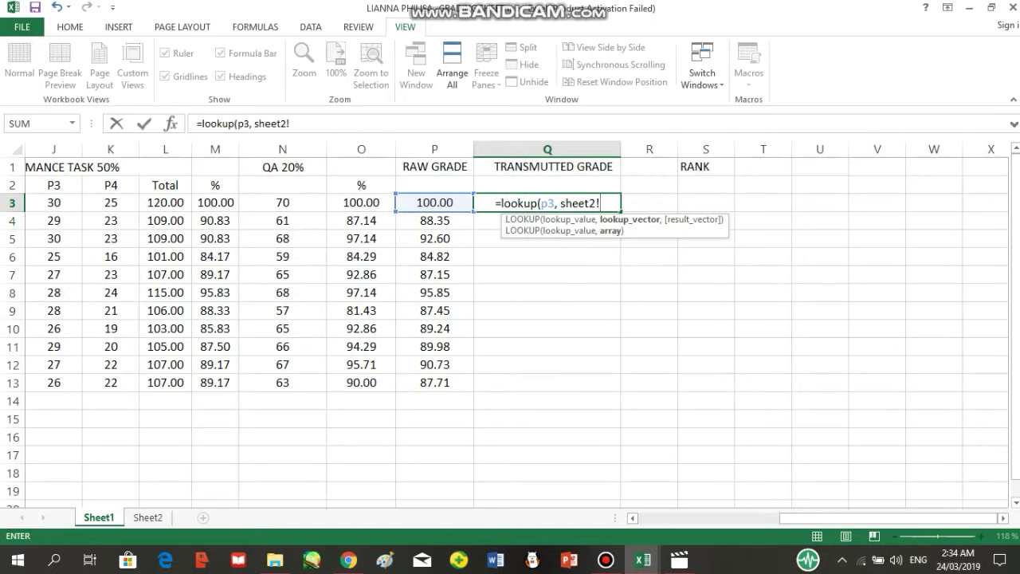
# - Examine the extent of the cut scores and ES table on Sheet2, then return to Q3's formula and remove the extra sheet reference
pyautogui.click(147, 517)
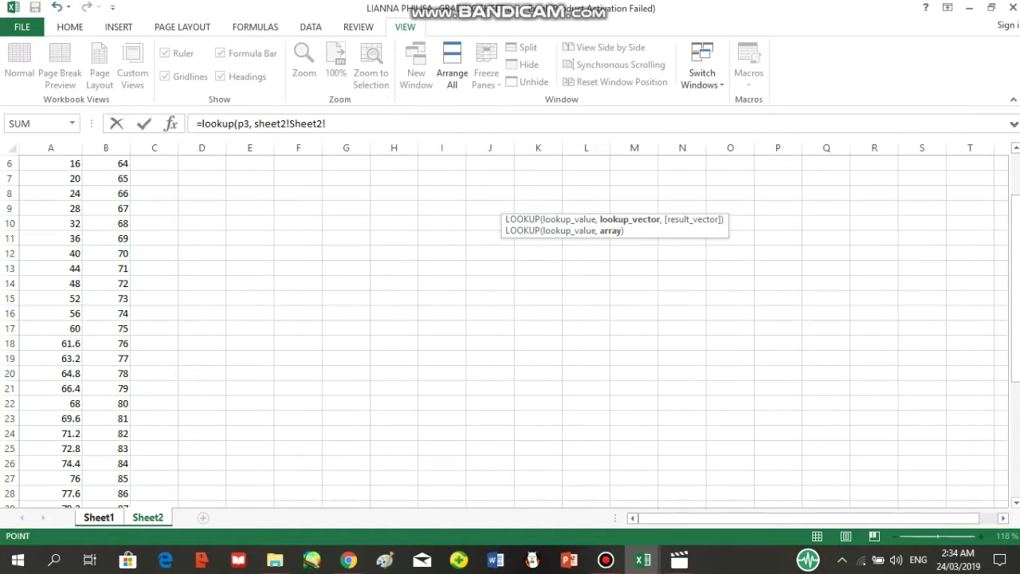
pyautogui.scroll(2, 510, 330)
pyautogui.scroll(-3, 510, 331)
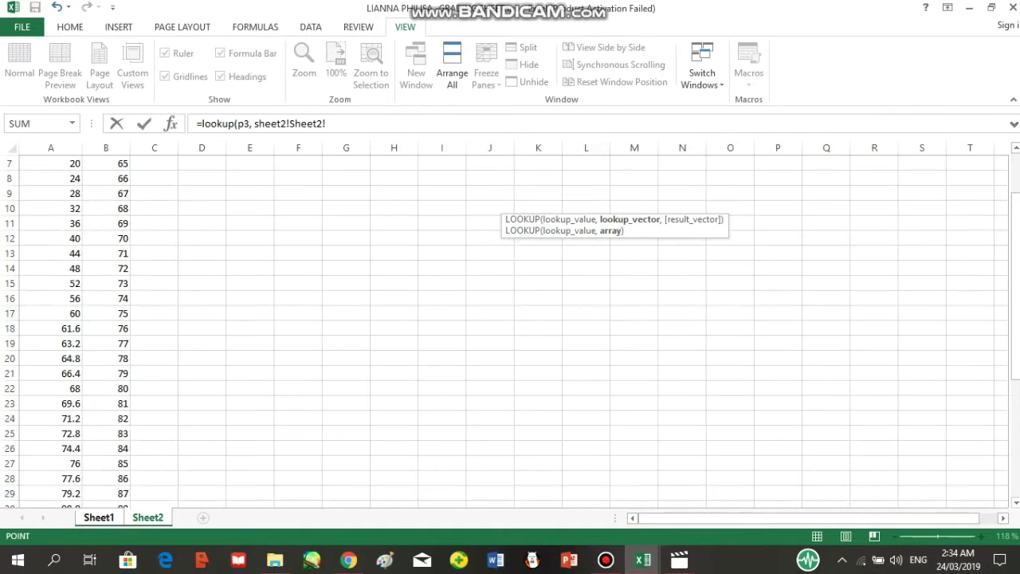
pyautogui.scroll(3, 510, 330)
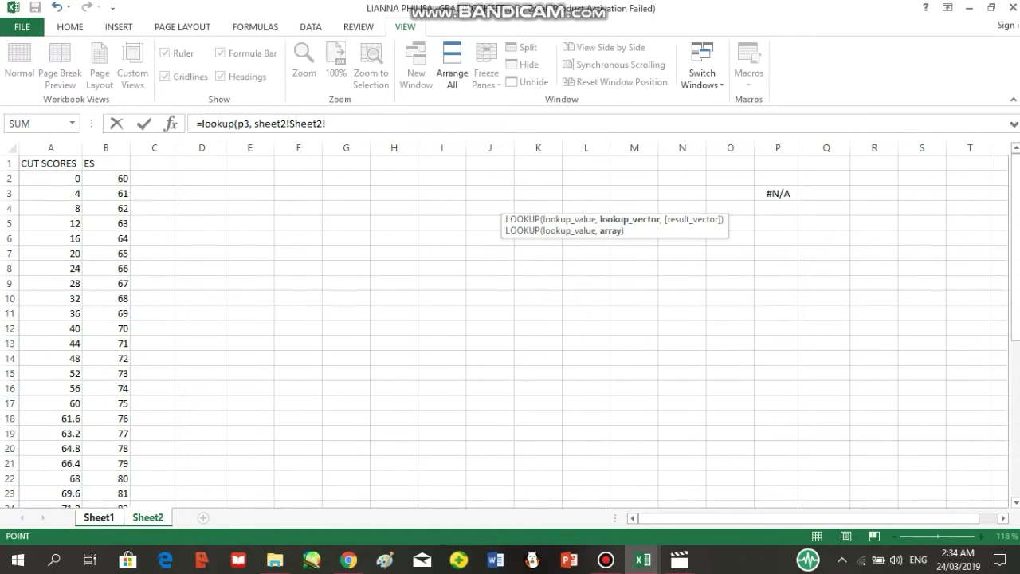
pyautogui.scroll(-12, 510, 330)
pyautogui.scroll(7, 510, 331)
pyautogui.scroll(5, 510, 331)
pyautogui.scroll(-5, 510, 330)
pyautogui.scroll(5, 510, 330)
pyautogui.hotkey('ctrl', 'pageup')
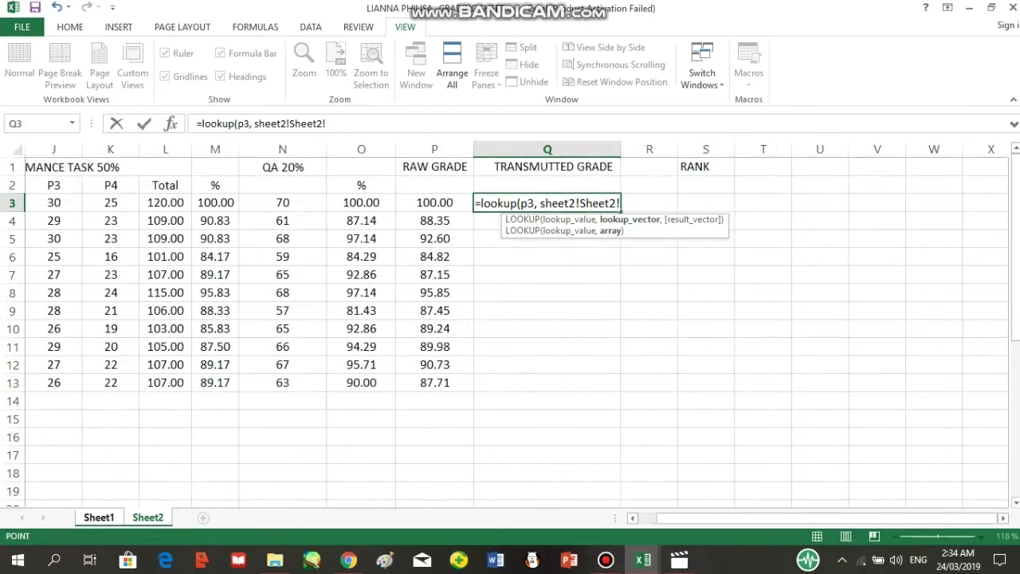
pyautogui.press('F2')
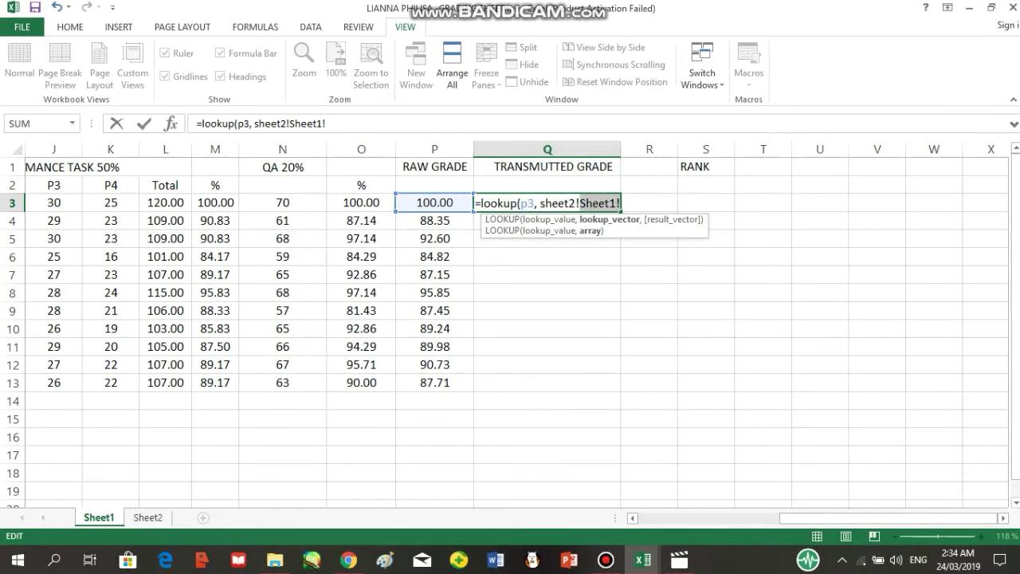
pyautogui.press('BackSpace')
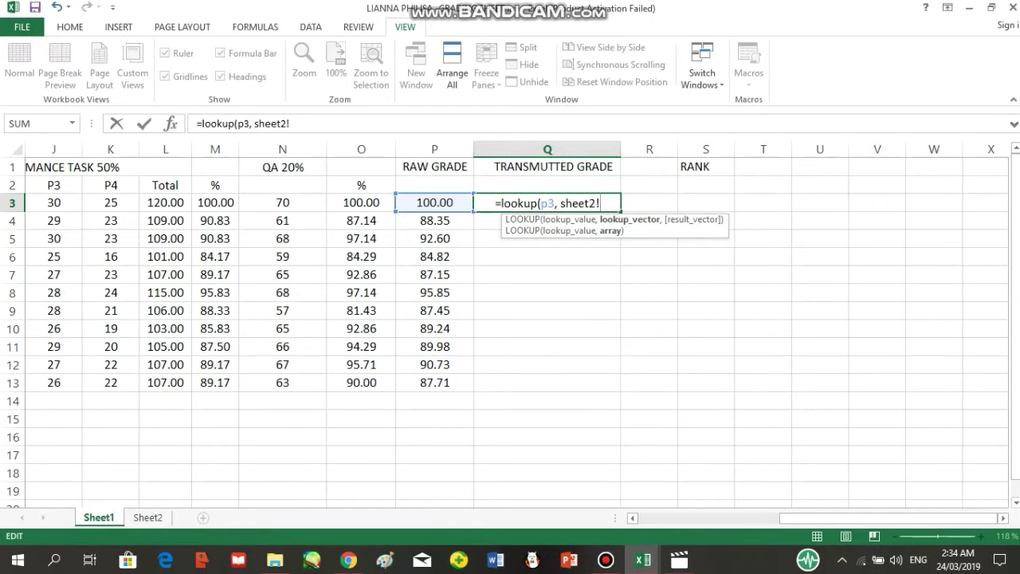
# - Complete the lookup formula in Q3 with the array range a$2:b$42 and a closing parenthesis
pyautogui.write('a$')
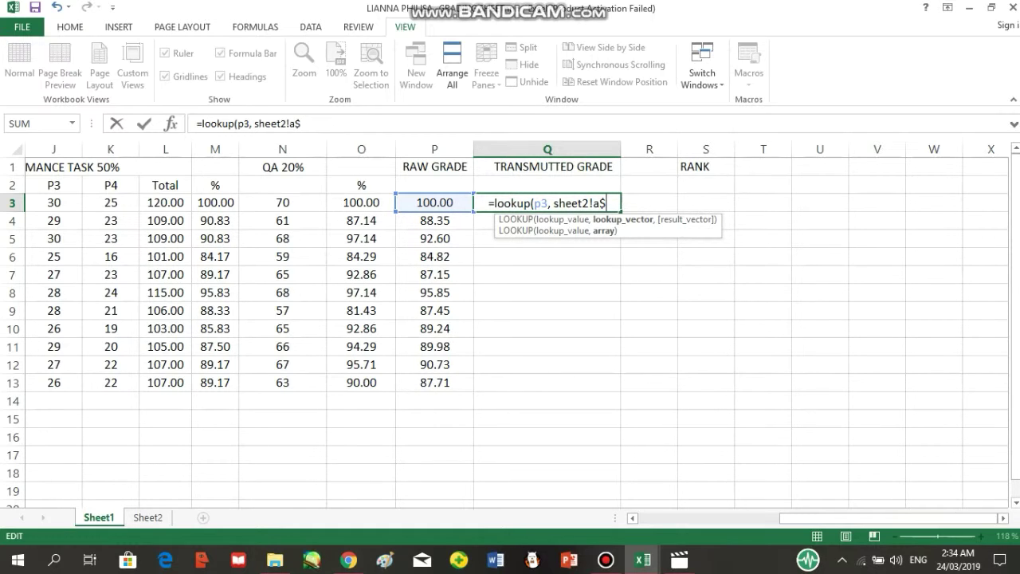
pyautogui.write('2:')
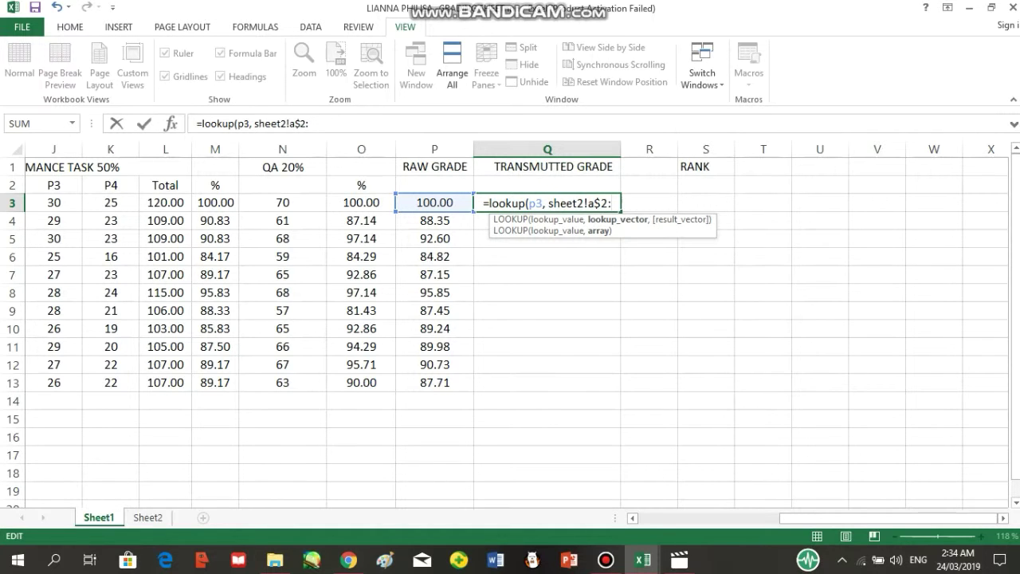
pyautogui.write('b$')
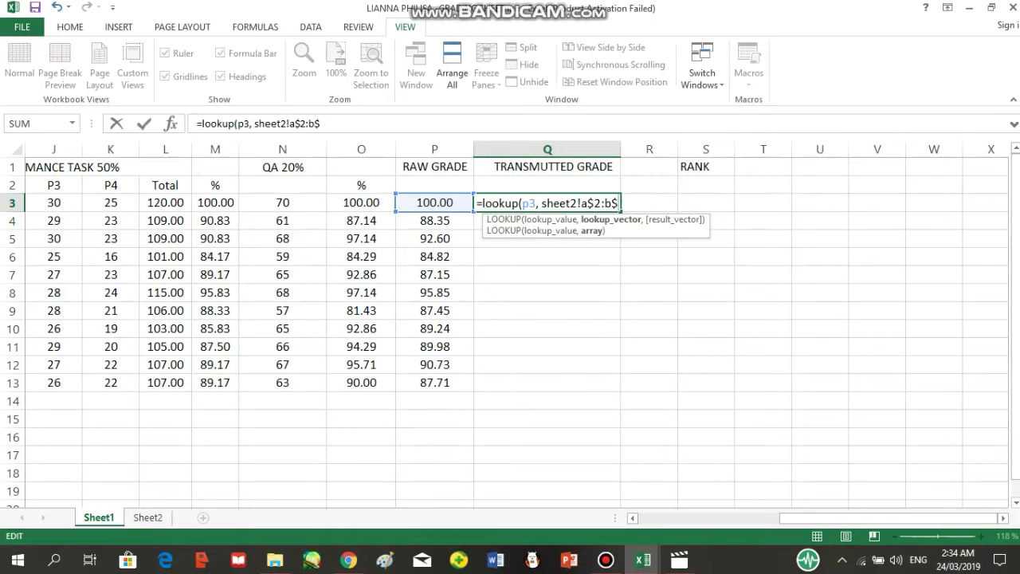
pyautogui.write('42')
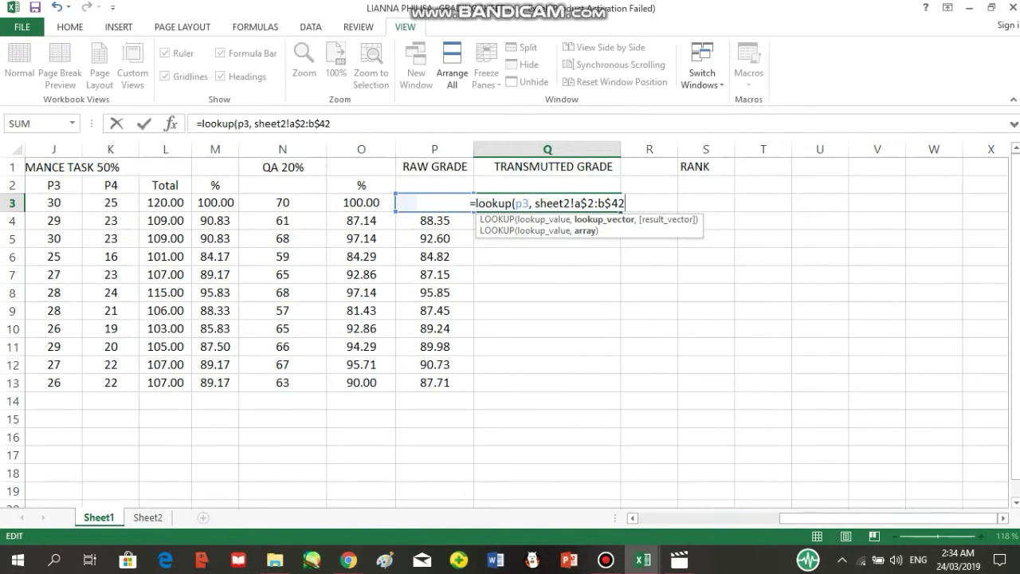
pyautogui.write(')')
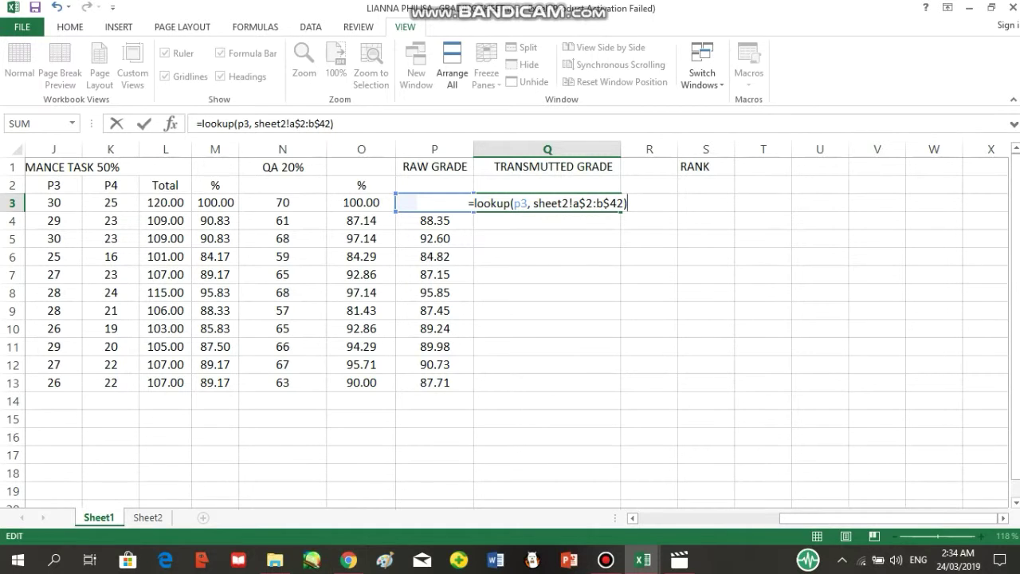
# - Review the cut scores and ES columns on Sheet2 that the lookup formula refers to
pyautogui.click(148, 517)
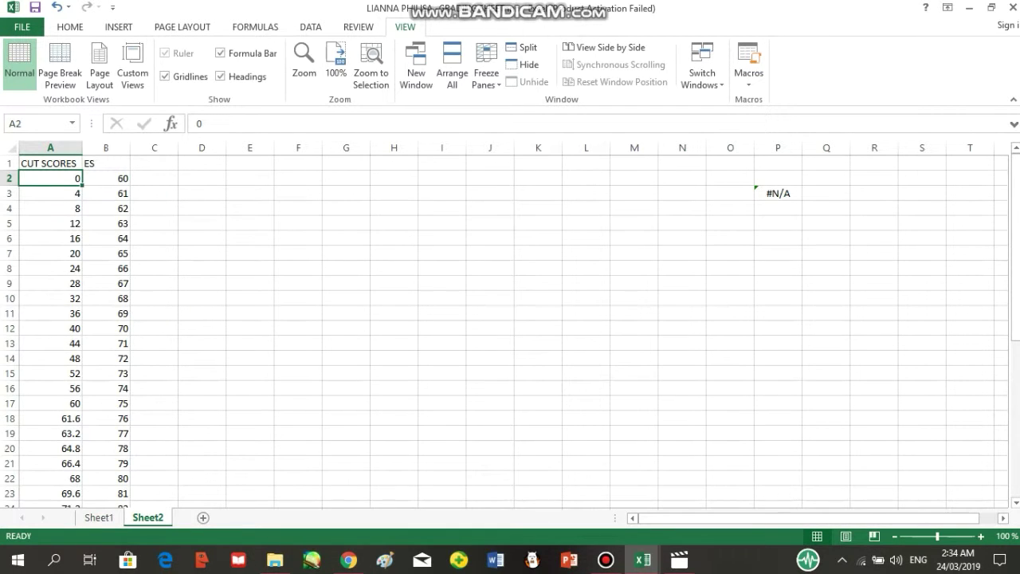
pyautogui.scroll(-4, 510, 330)
pyautogui.scroll(-4, 510, 331)
pyautogui.scroll(8, 510, 331)
pyautogui.scroll(-3, 510, 331)
pyautogui.scroll(3, 509, 331)
pyautogui.scroll(-3, 510, 331)
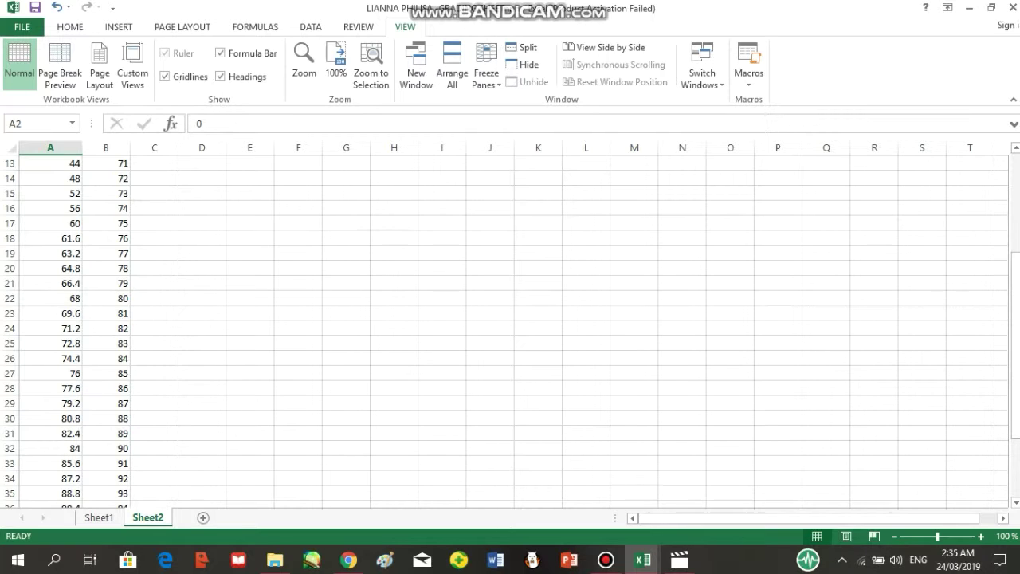
# - Return to Sheet1, confirm the transmuted grade lookup formula in Q3 and fill it down through Q13
pyautogui.scroll(4, 510, 331)
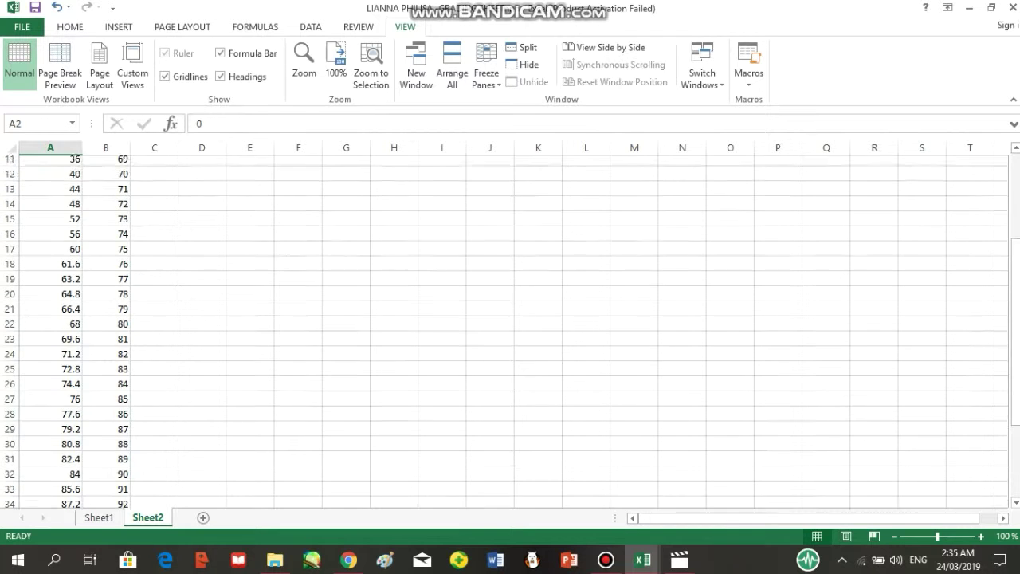
pyautogui.scroll(-4, 510, 330)
pyautogui.click(99, 518)
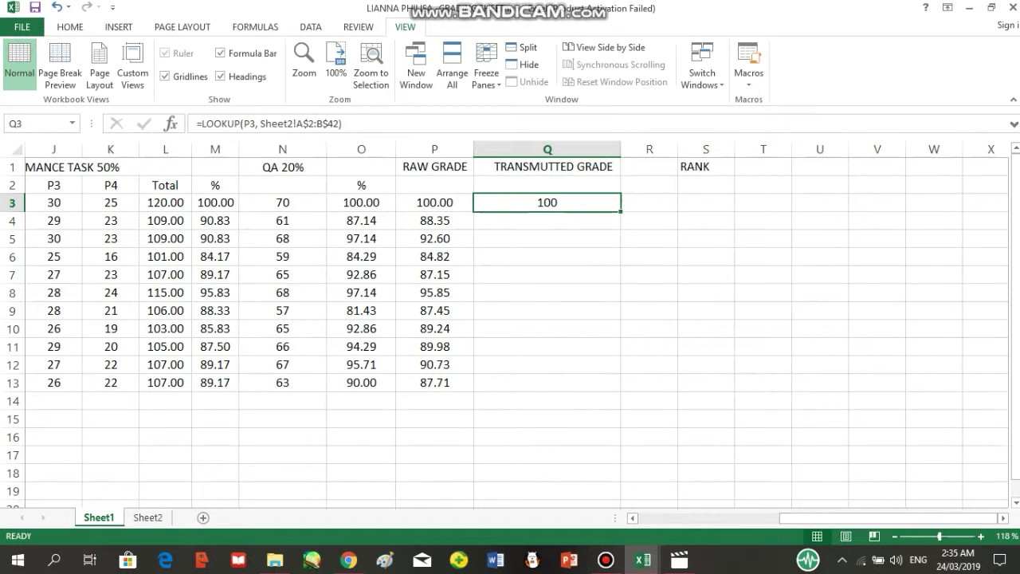
pyautogui.doubleClick(548, 202)
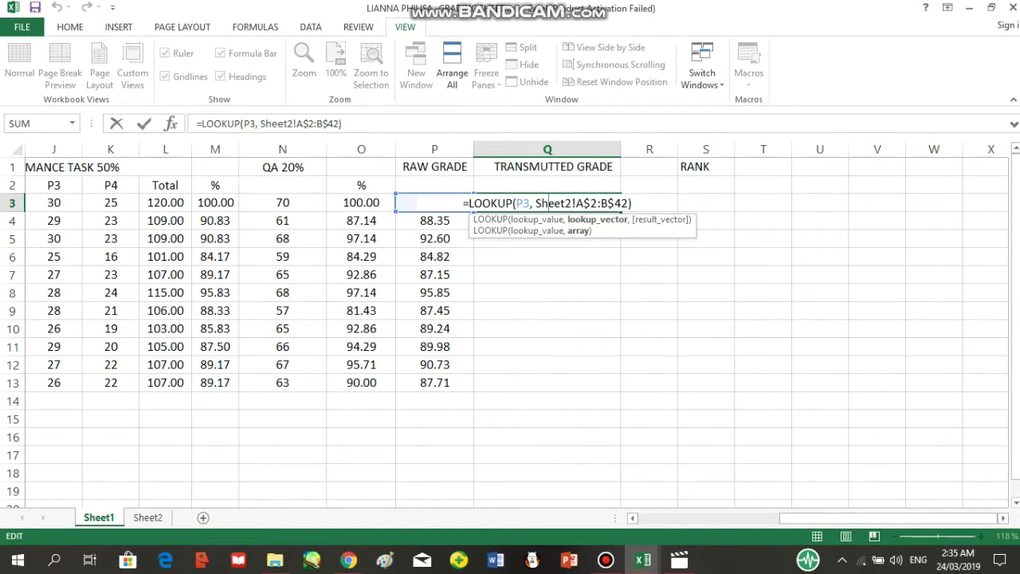
pyautogui.click(632, 203)
pyautogui.press('Return')
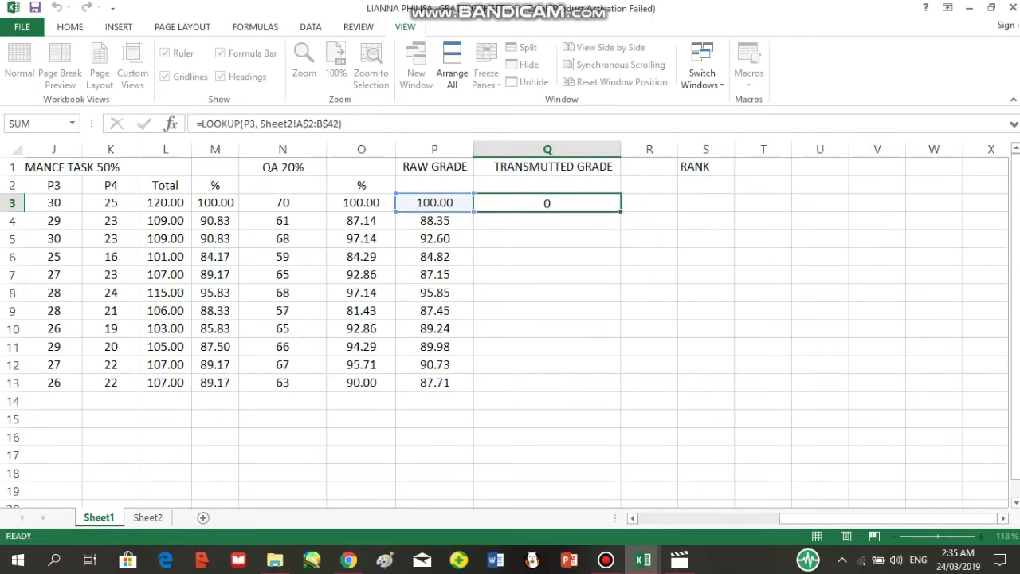
pyautogui.moveTo(620, 211); pyautogui.dragTo(620, 388)
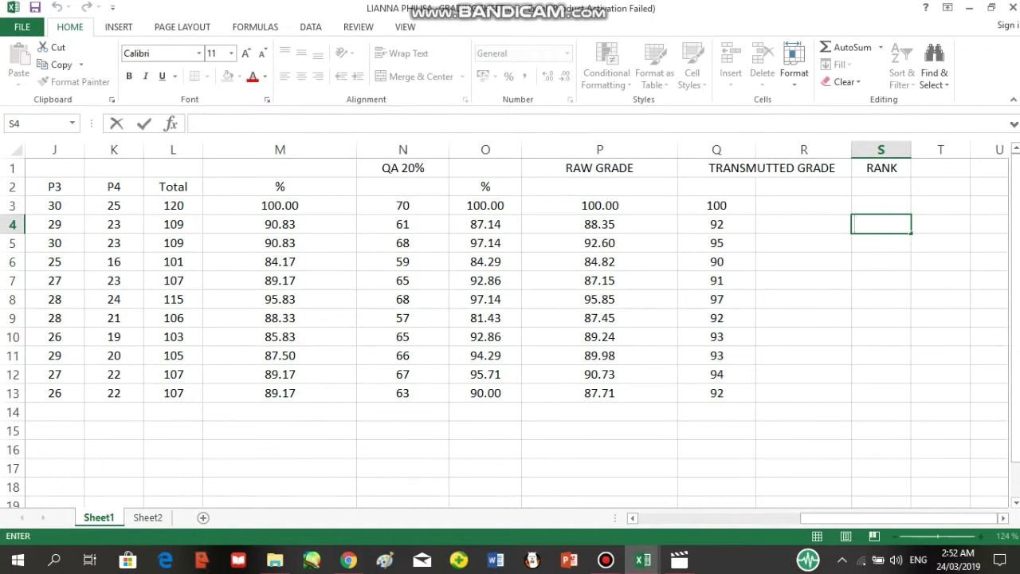
pyautogui.press('Up')
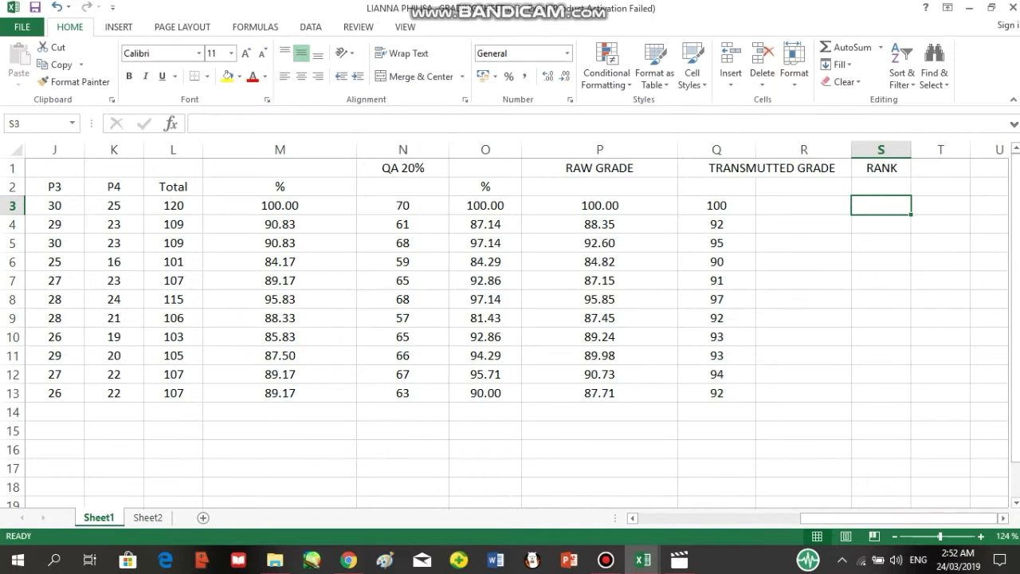
pyautogui.press('Left')
pyautogui.press('Left')
pyautogui.hotkey('shift', 'Left')
pyautogui.hotkey('shift', 'Left')
pyautogui.hotkey('shift', 'Left')
pyautogui.hotkey('shift', 'Left')
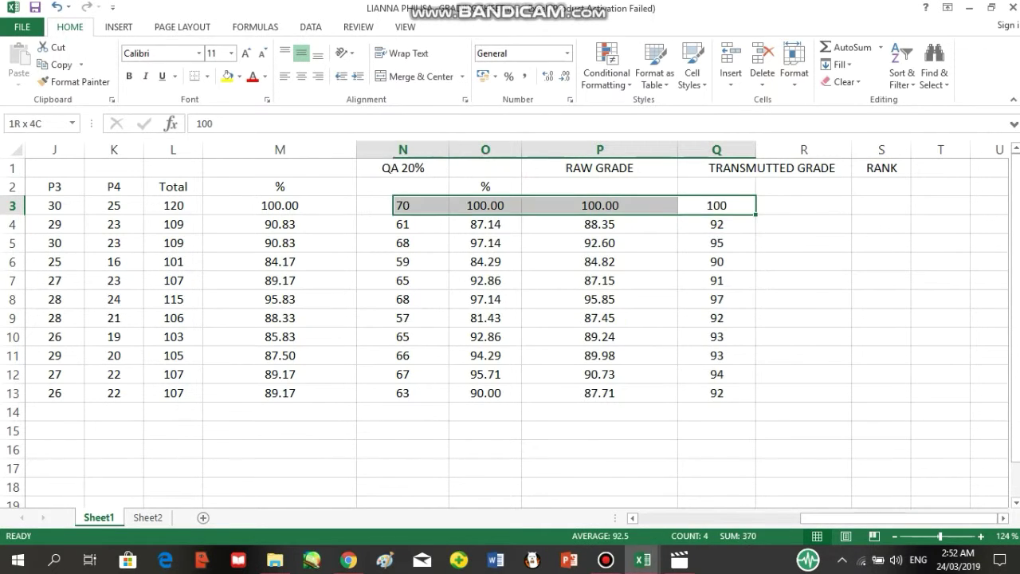
pyautogui.hotkey('shift', 'Left')
pyautogui.hotkey('shift', 'Left')
pyautogui.hotkey('shift', 'Left')
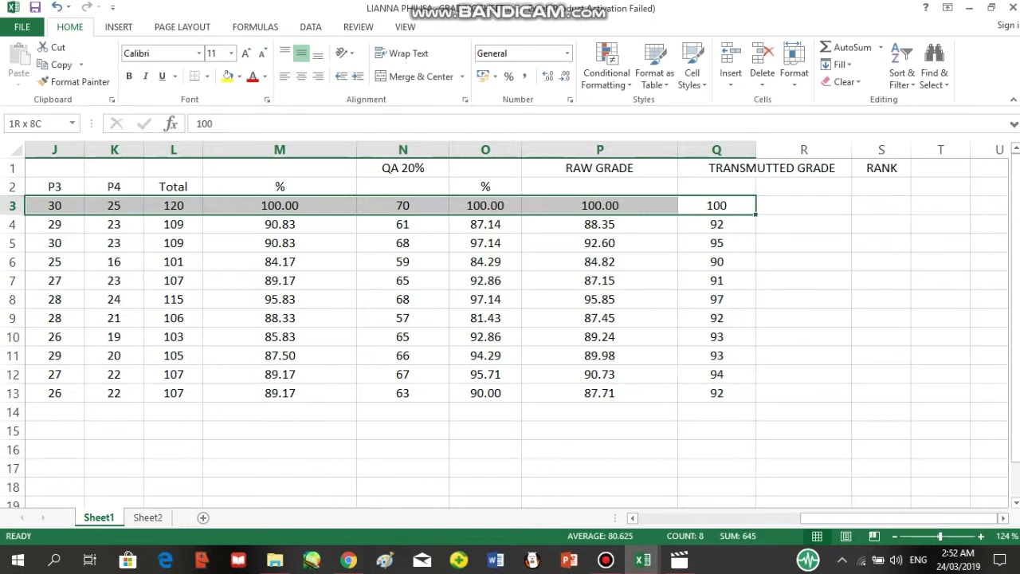
pyautogui.hotkey('shift', 'Down')
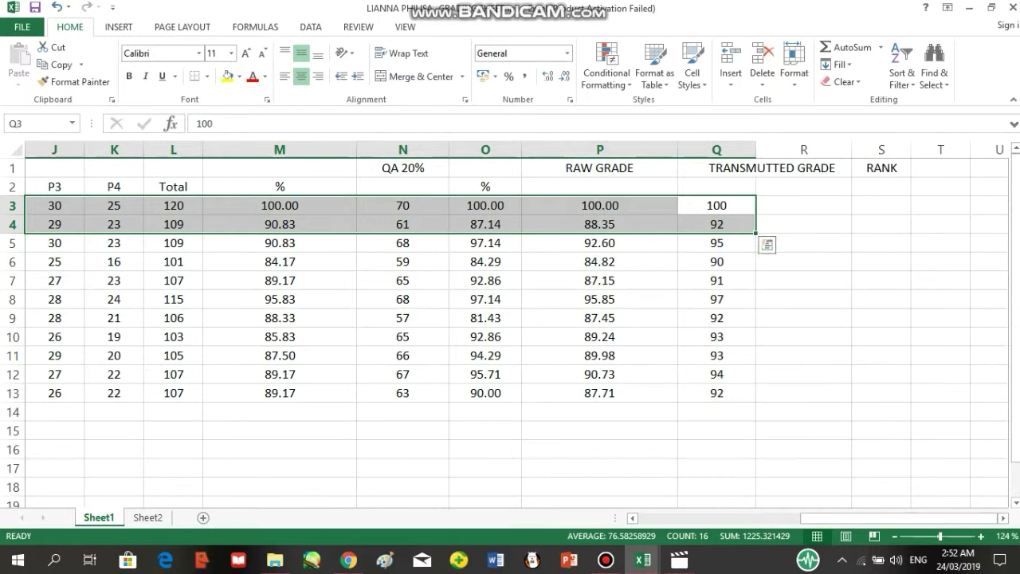
pyautogui.press('Left')
pyautogui.press('Right')
pyautogui.hotkey('shift', 'Left')
pyautogui.hotkey('shift', 'Down')
pyautogui.hotkey('shift', 'Up')
pyautogui.hotkey('shift', 'Left')
pyautogui.hotkey('shift', 'Left')
pyautogui.hotkey('shift', 'Left')
pyautogui.hotkey('shift', 'Left')
pyautogui.hotkey('shift', 'Left')
pyautogui.hotkey('shift', 'Down')
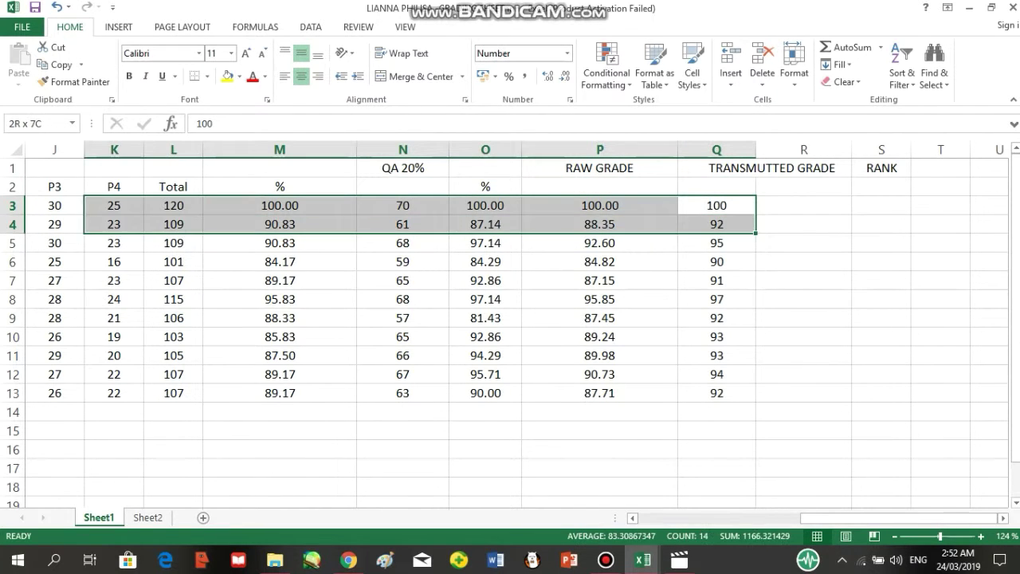
pyautogui.hotkey('shift', 'Left')
pyautogui.hotkey('shift', 'Up')
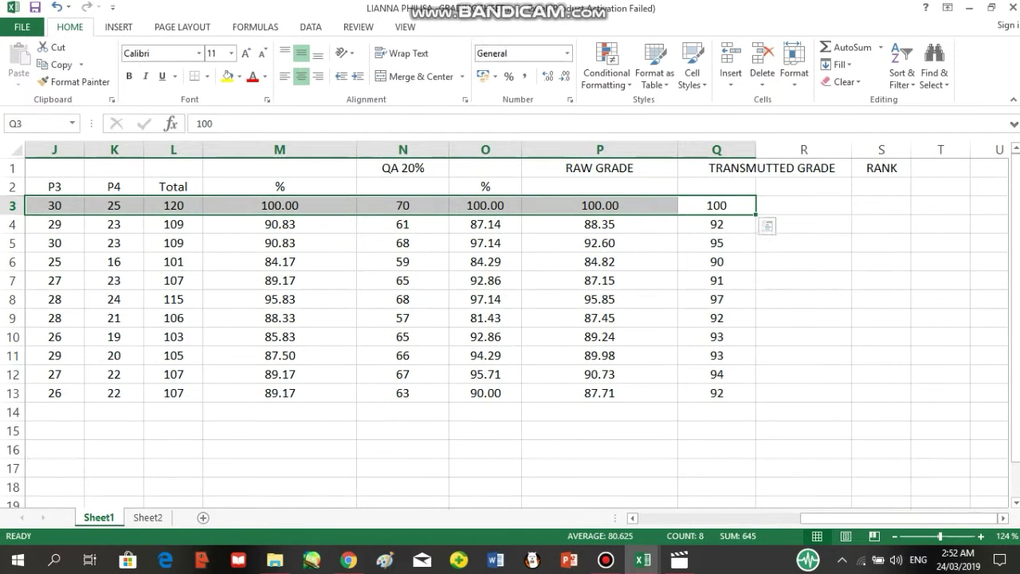
# - Begin the rank formula in S4 with =RANK(Q4 to rank the first student's transmuted grade
pyautogui.click(881, 224)
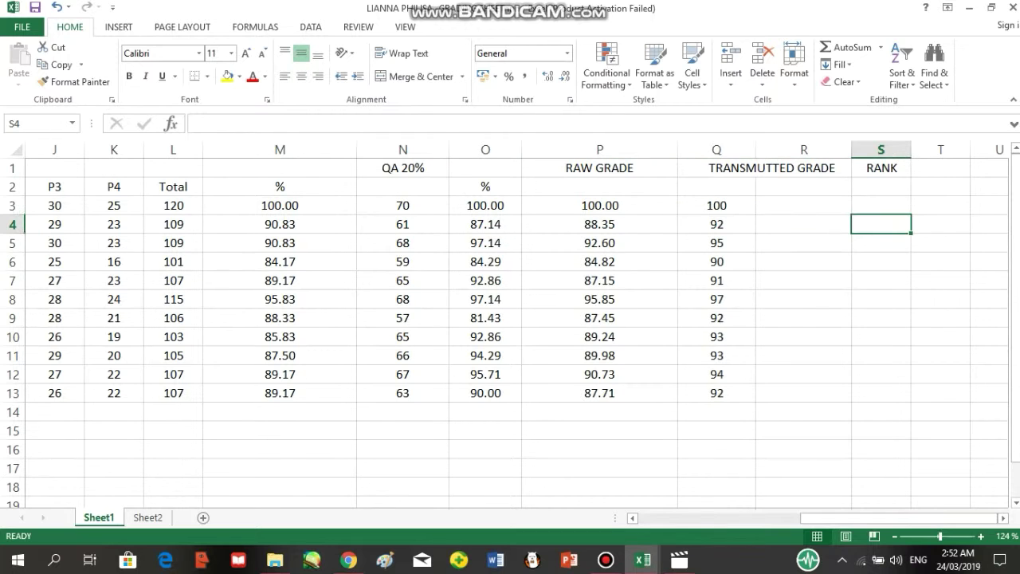
pyautogui.moveTo(716, 224); pyautogui.dragTo(716, 392)
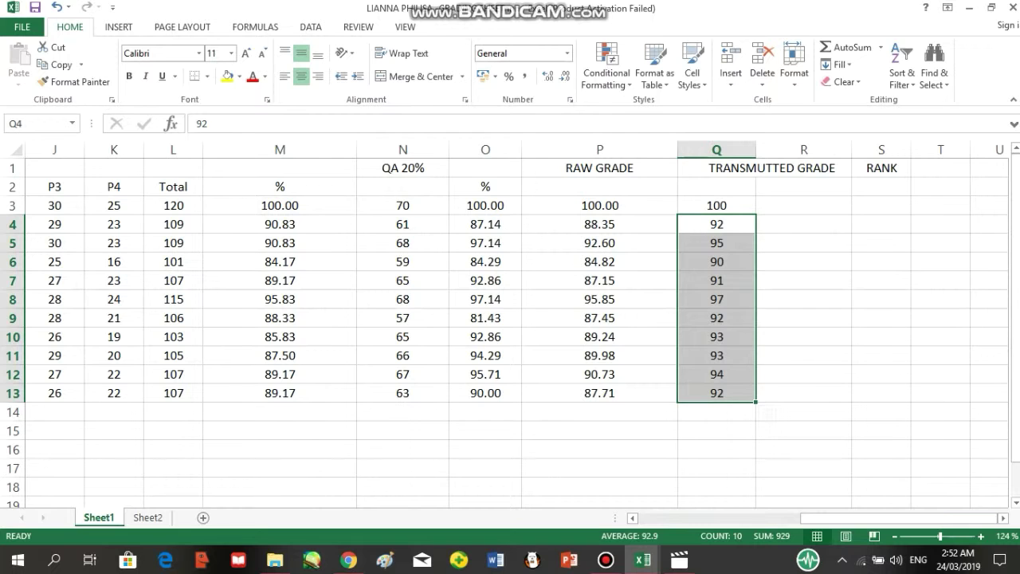
pyautogui.click(881, 224)
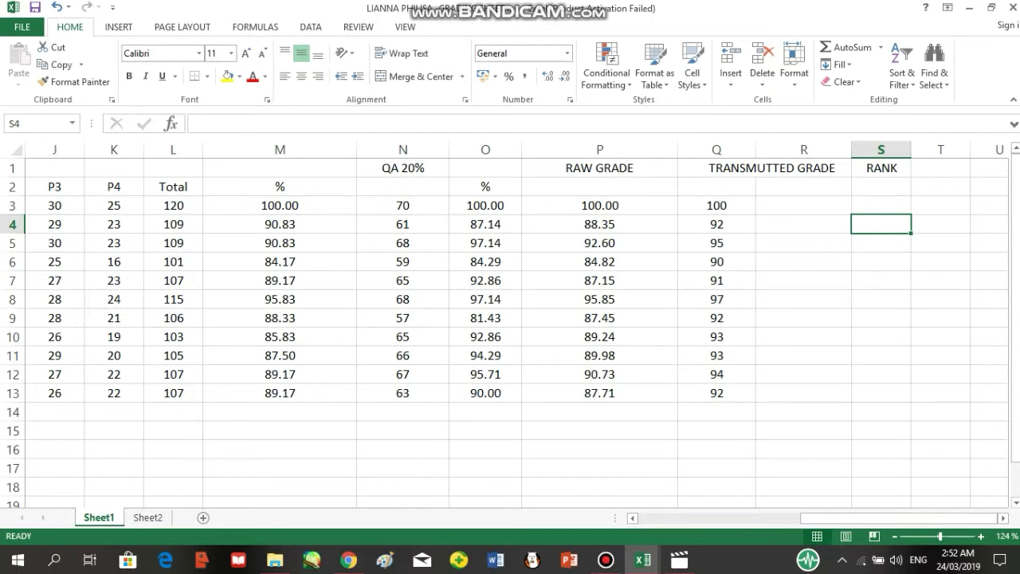
pyautogui.write('=RA')
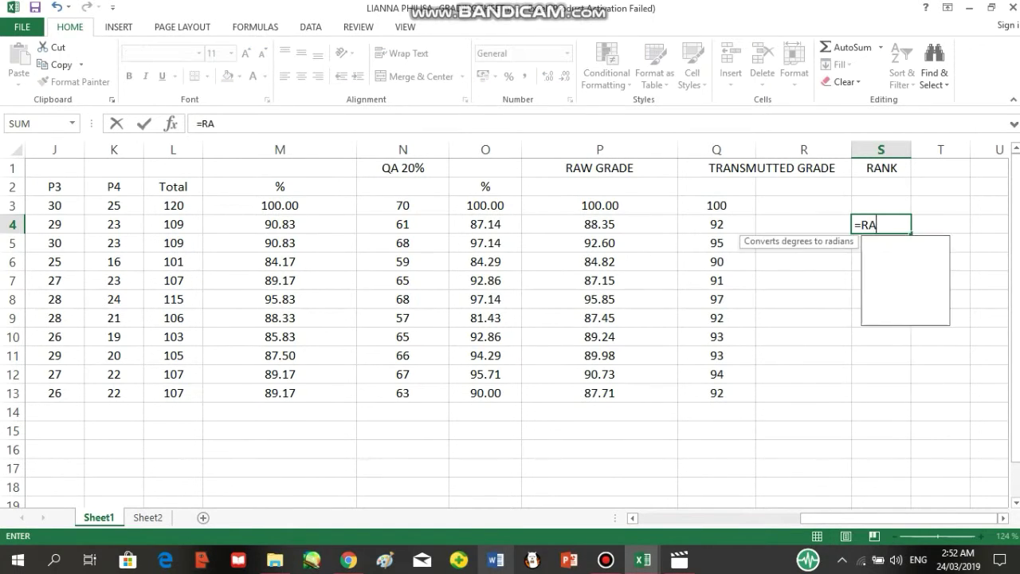
pyautogui.write('NK(')
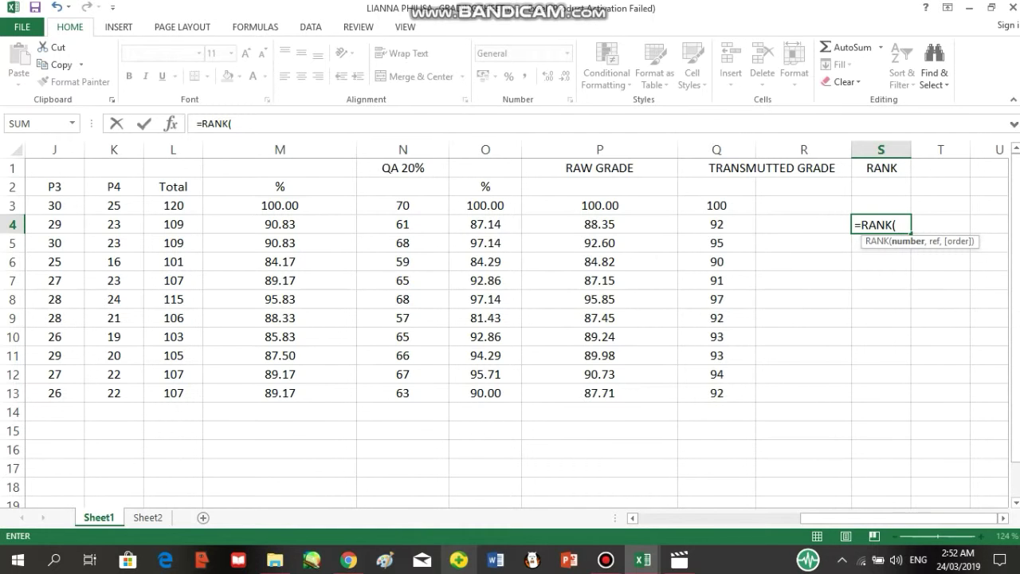
pyautogui.write('Q4')
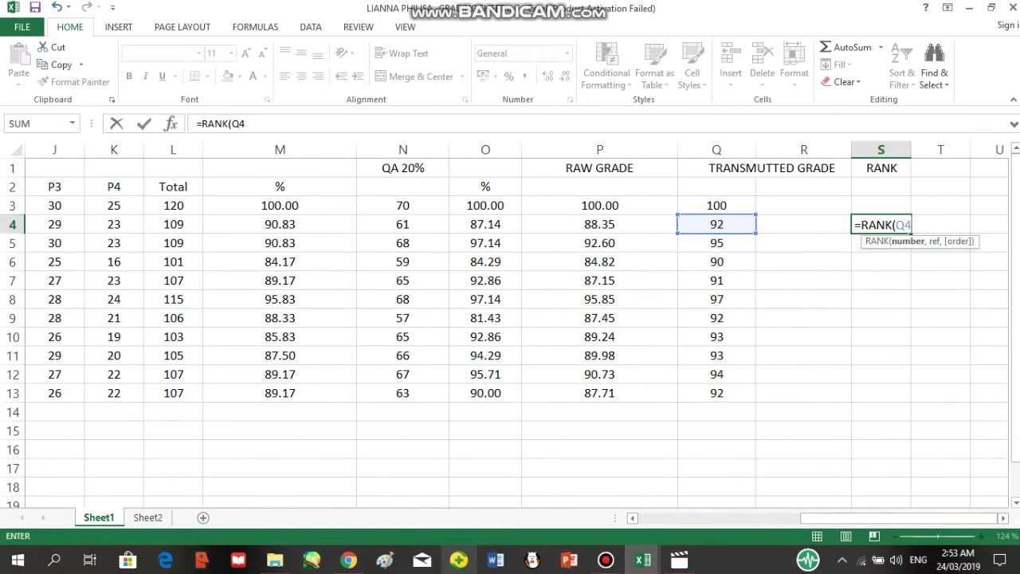
# - Complete the rank formula in S4 with the row-locked reference range Q$4:Q$13 and fill it down through S13
pyautogui.write(', Q')
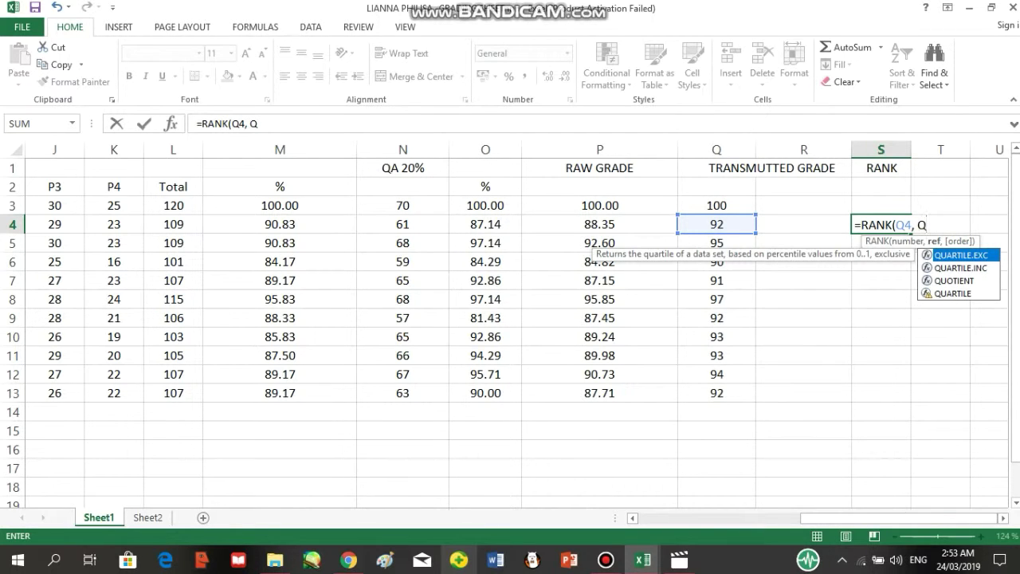
pyautogui.write('4')
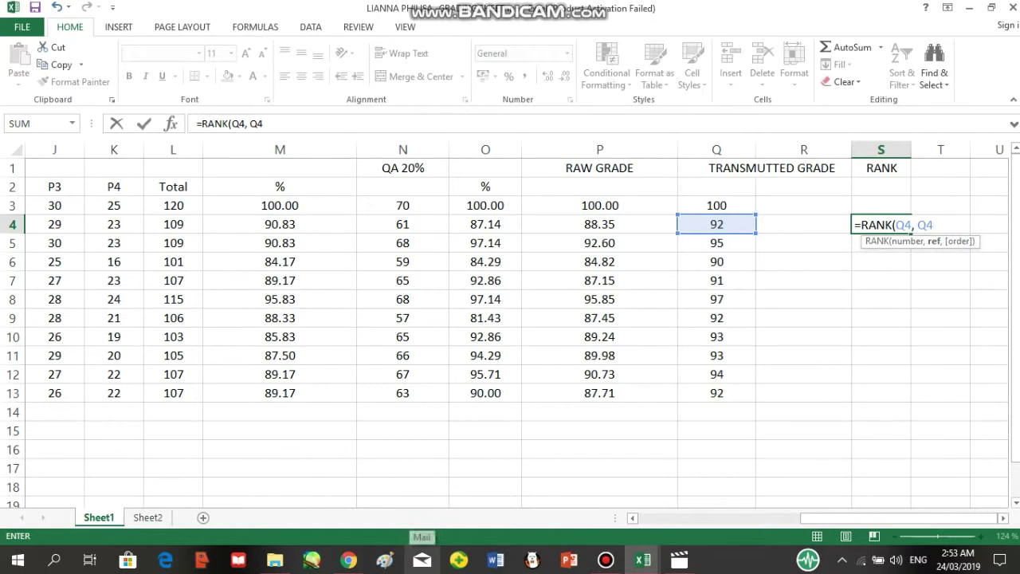
pyautogui.write('4')
pyautogui.press('BackSpace')
pyautogui.press('BackSpace')
pyautogui.write('$4')
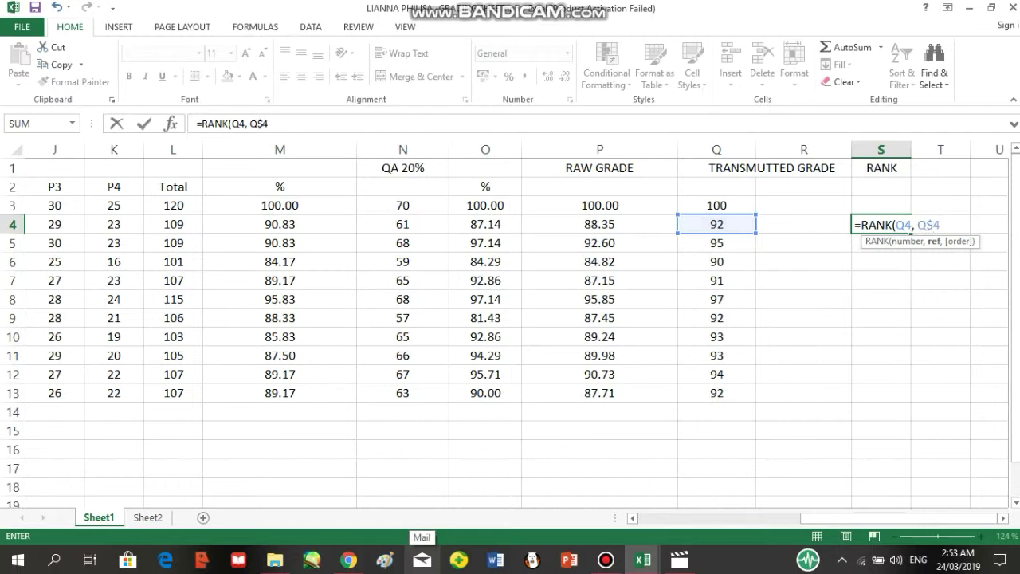
pyautogui.write(':')
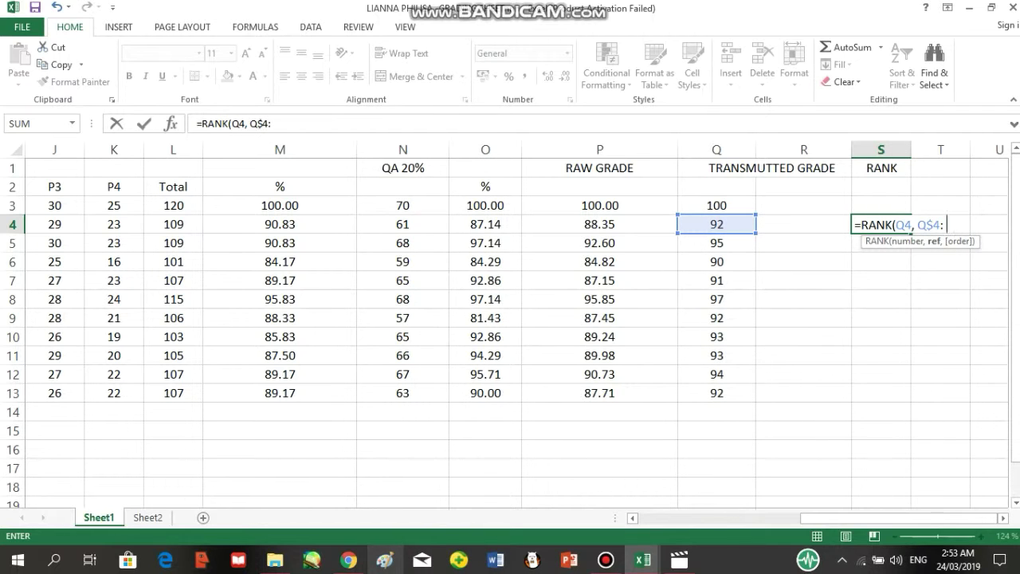
pyautogui.moveTo(348, 560)
pyautogui.write('q')
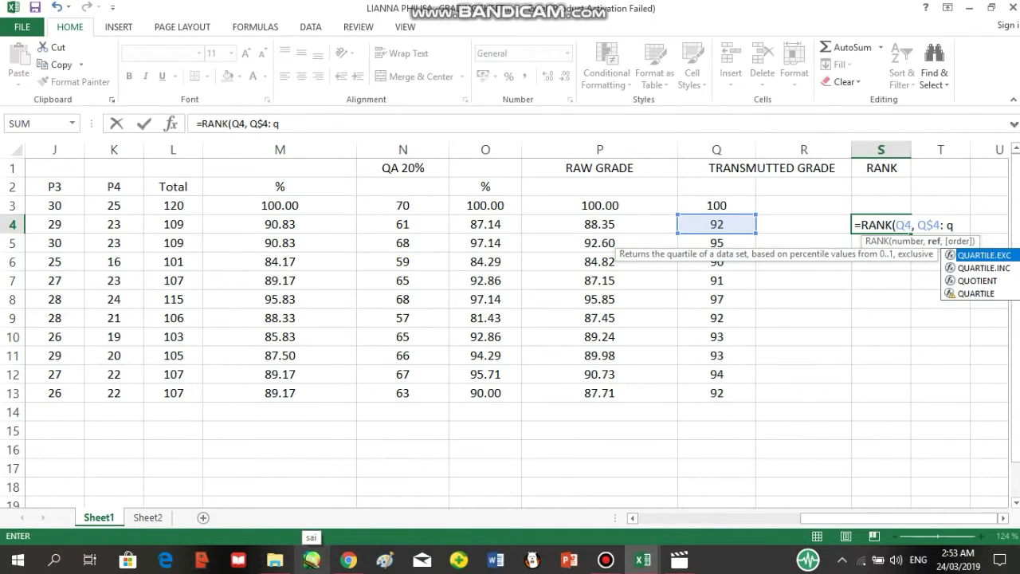
pyautogui.write('$')
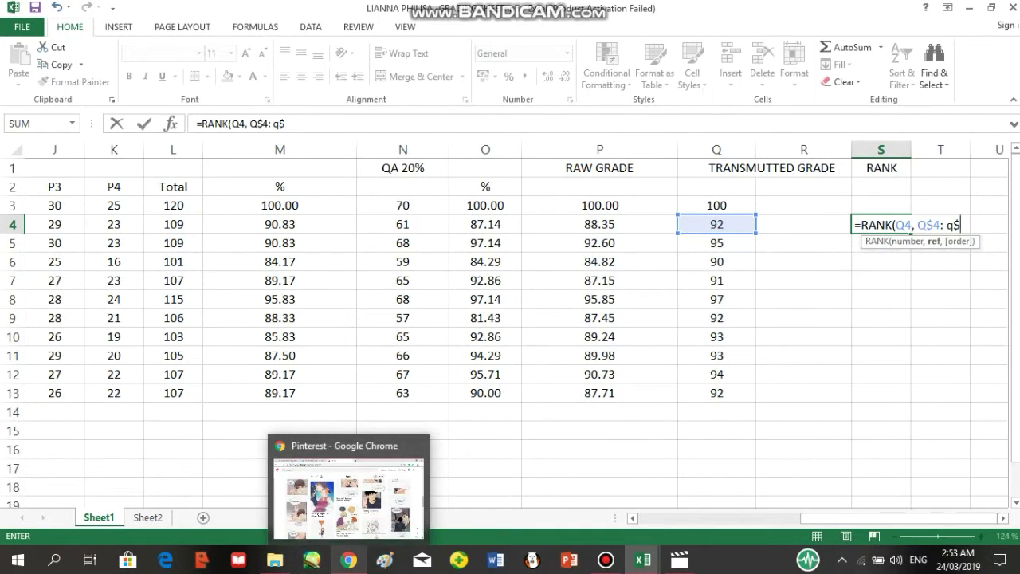
pyautogui.write('13)')
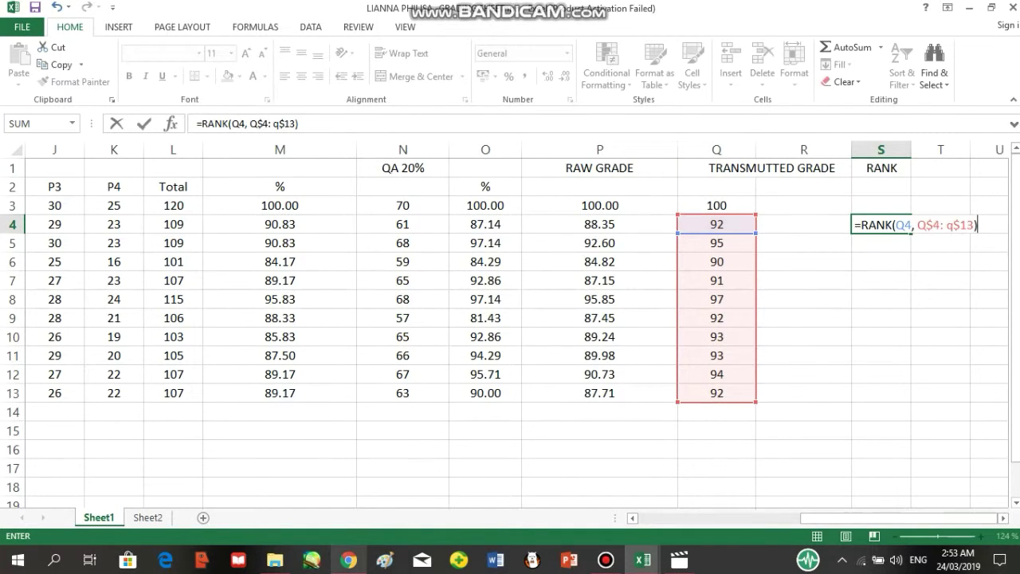
pyautogui.press('Return')
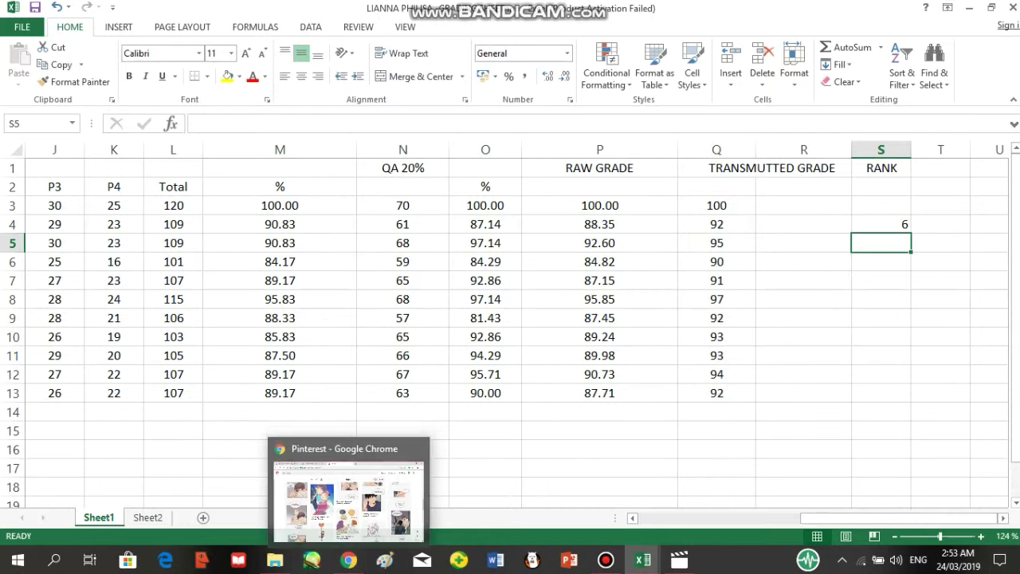
pyautogui.click(881, 225)
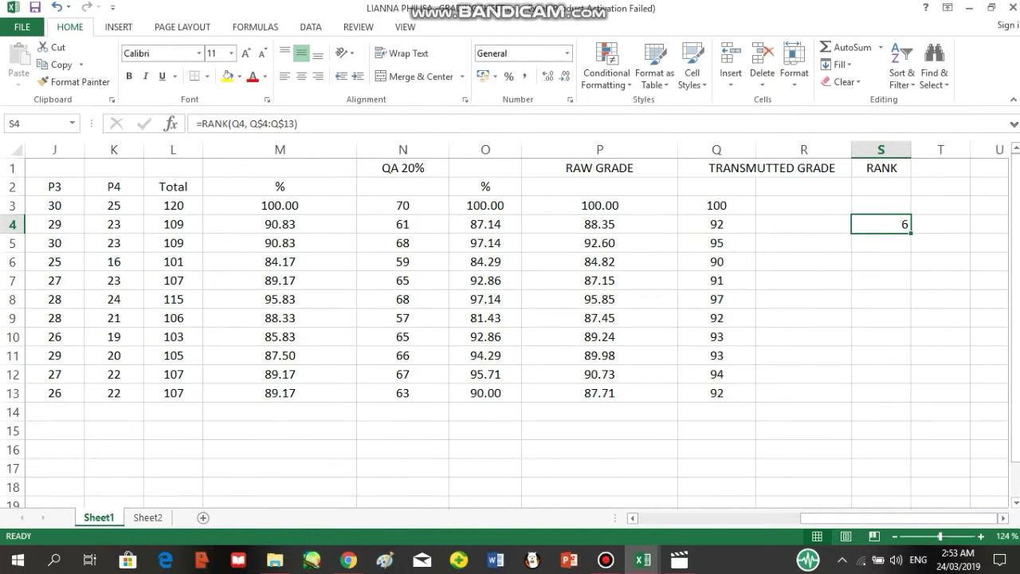
pyautogui.moveTo(911, 233); pyautogui.dragTo(909, 396)
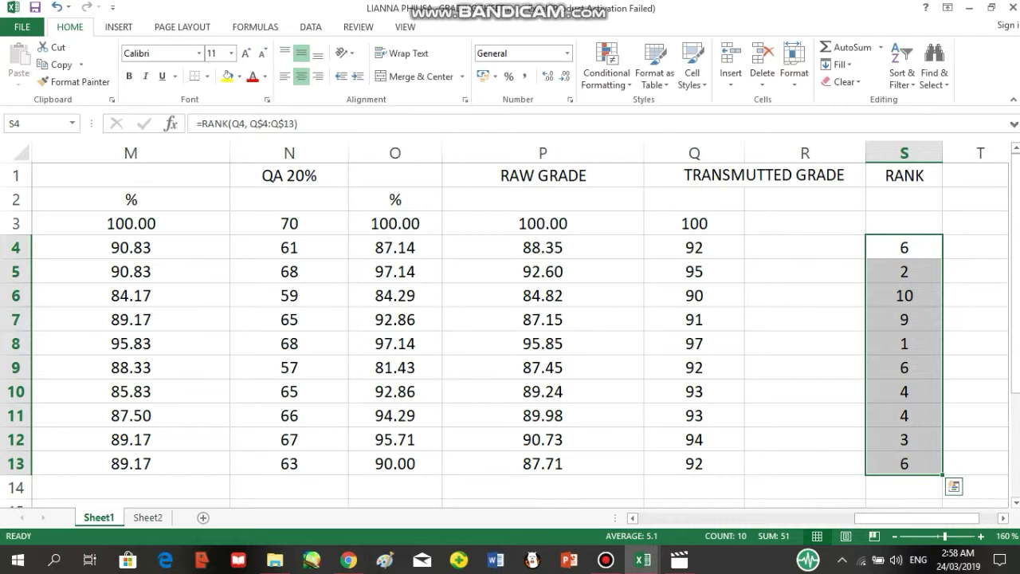
# - Hide columns B through P, from the written works scores to the raw grade
pyautogui.moveTo(944, 537); pyautogui.dragTo(932, 536)
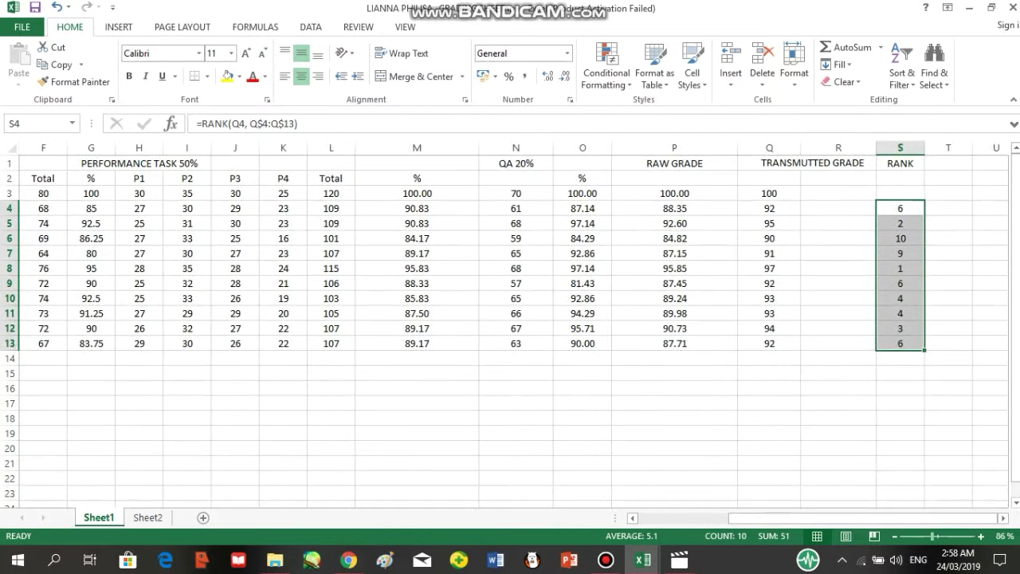
pyautogui.moveTo(865, 518); pyautogui.dragTo(828, 518)
pyautogui.moveTo(932, 537); pyautogui.dragTo(929, 536)
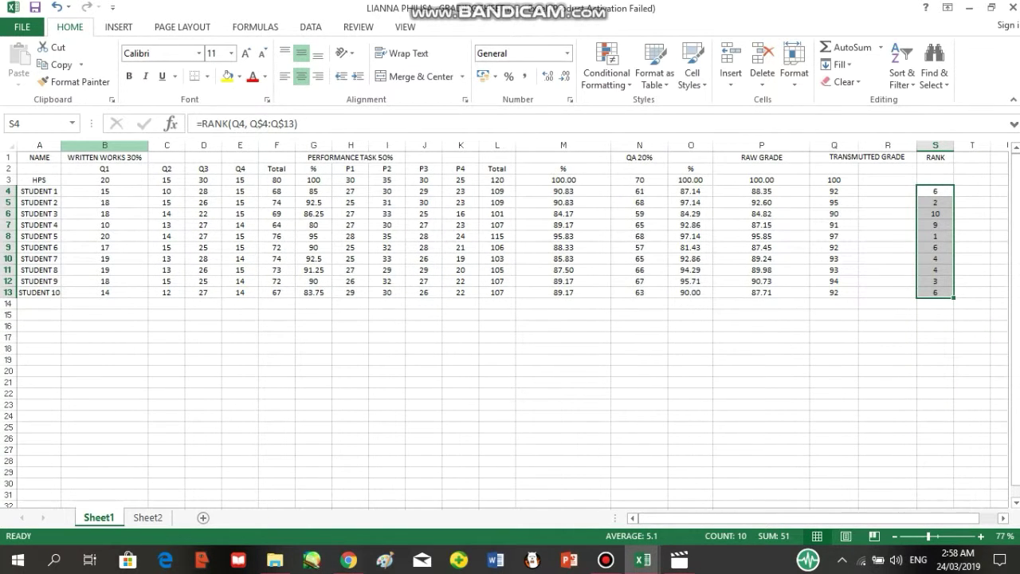
pyautogui.click(104, 146)
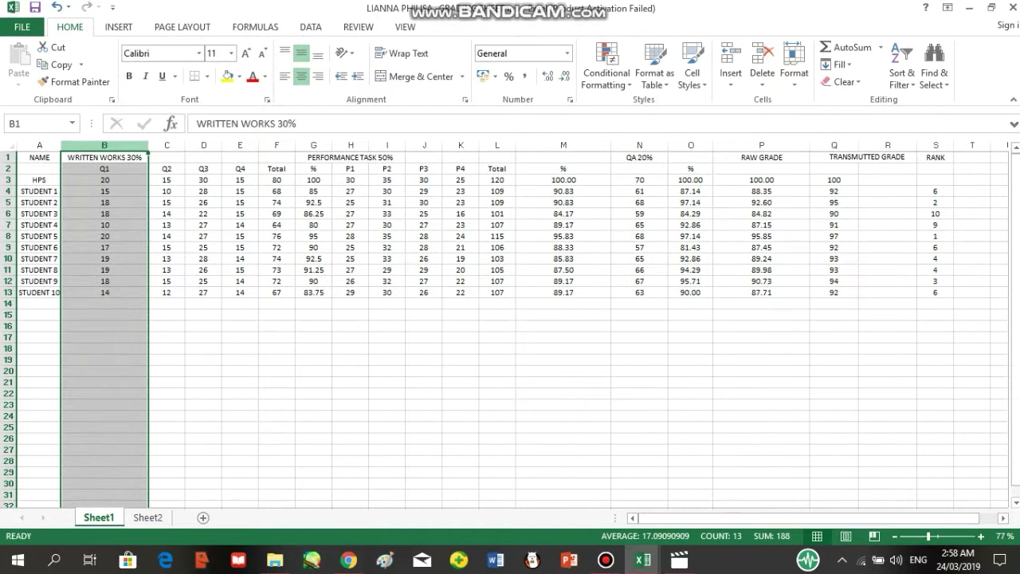
pyautogui.moveTo(148, 146); pyautogui.dragTo(800, 146)
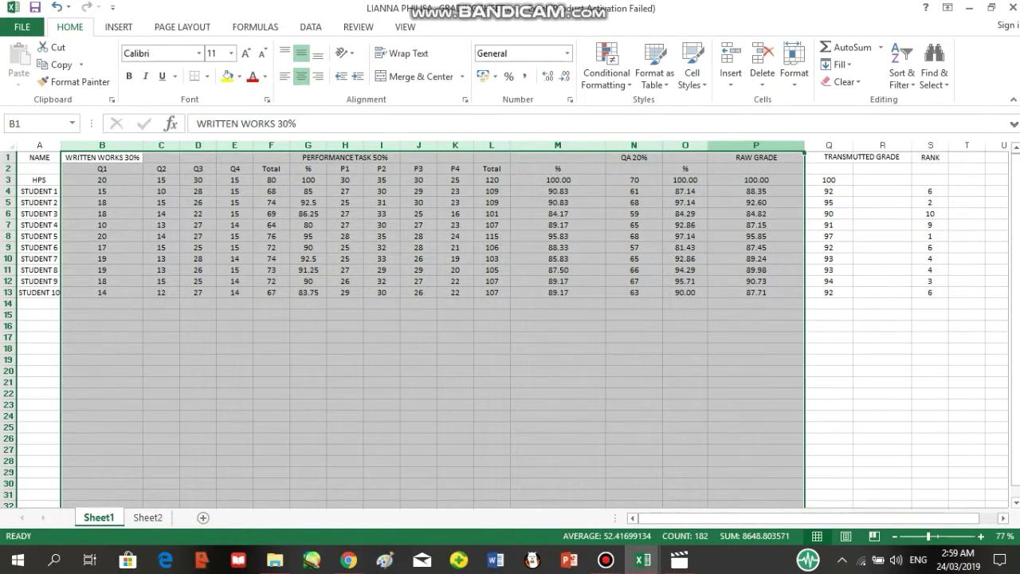
pyautogui.rightClick(745, 146)
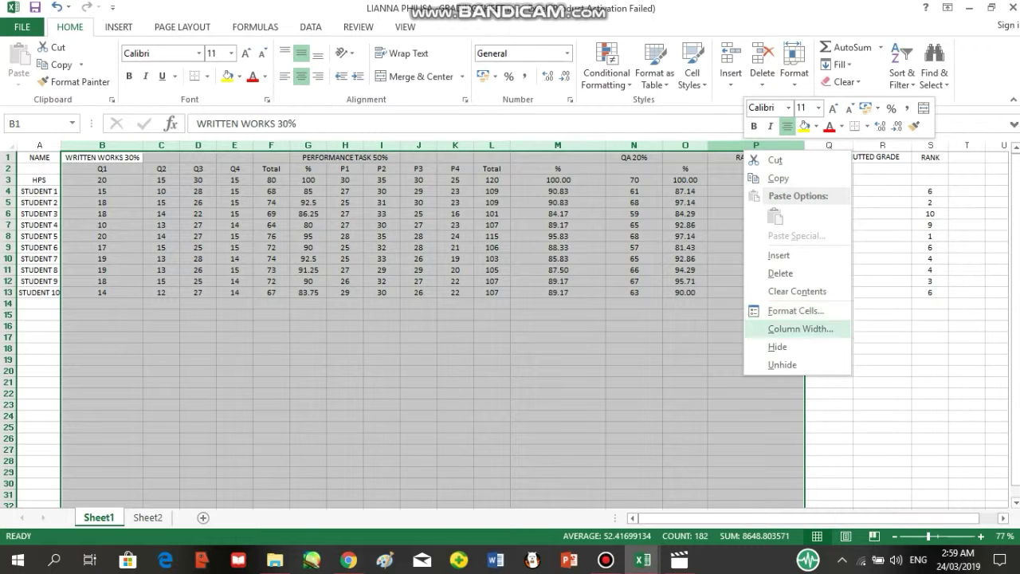
pyautogui.click(777, 346)
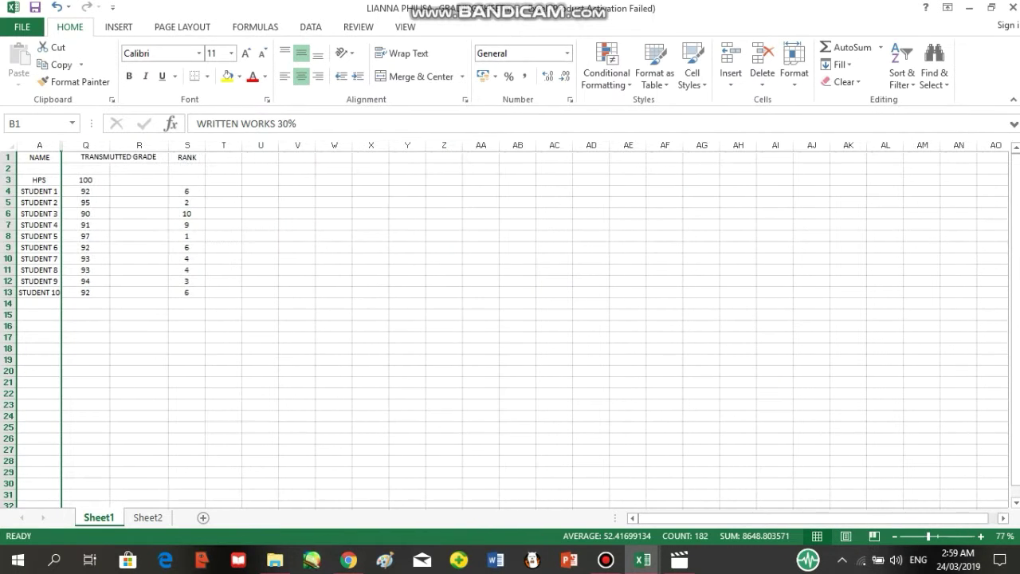
pyautogui.click(370, 247)
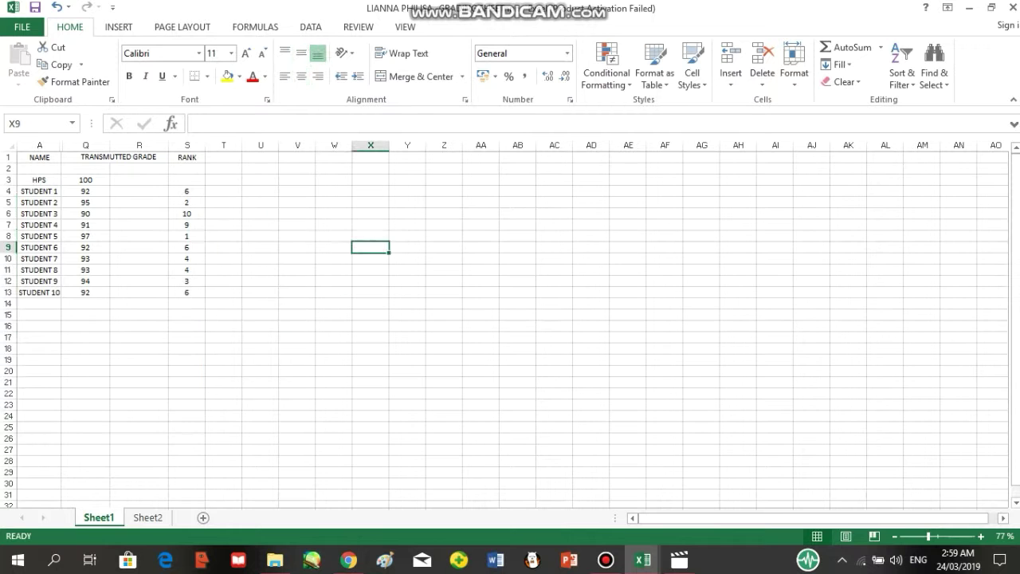
pyautogui.click(939, 537)
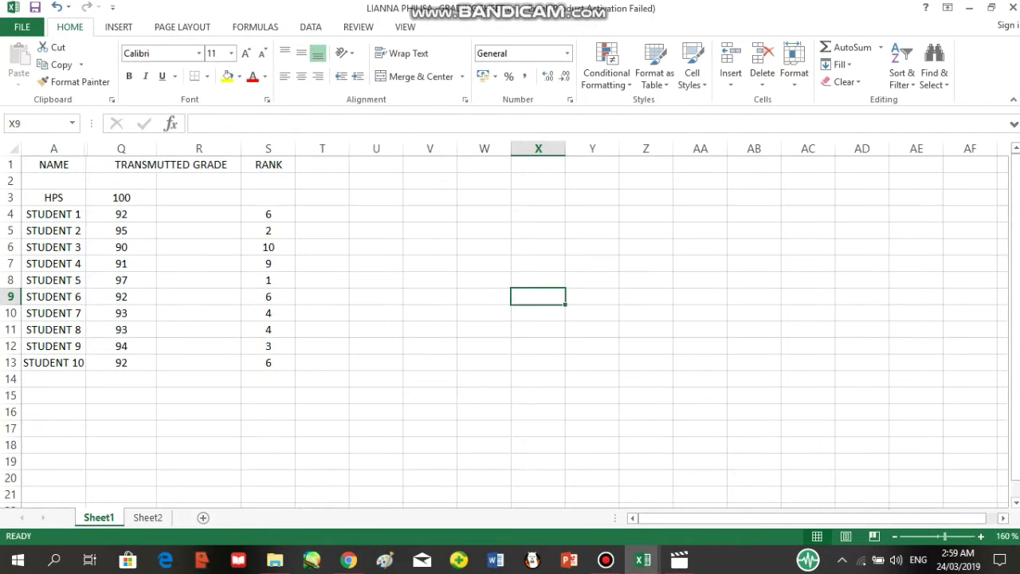
# - Undo the hiding of columns B through P to bring back the scores, percentages and raw grades
pyautogui.moveTo(939, 536); pyautogui.dragTo(945, 536)
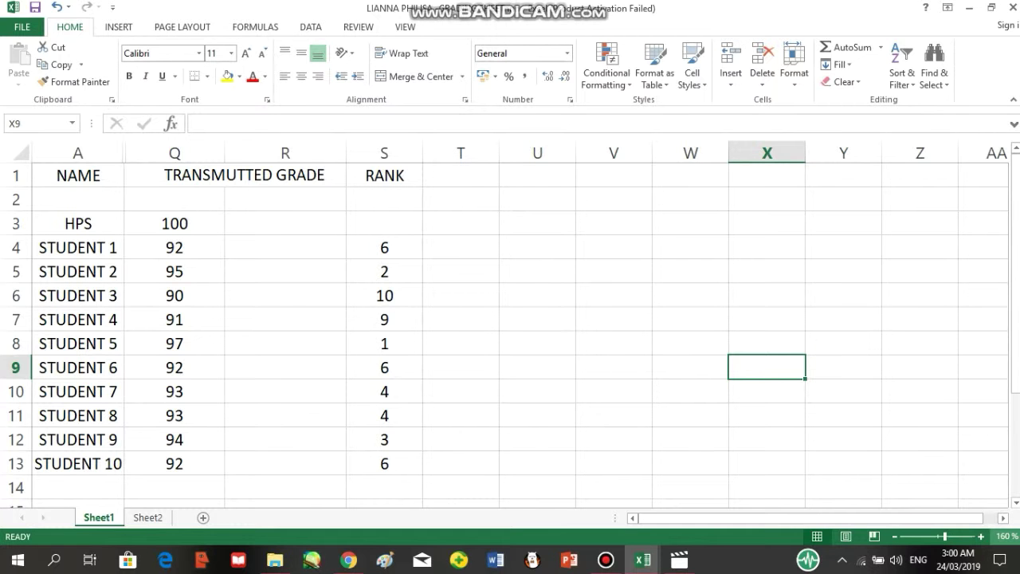
pyautogui.scroll(-4, 510, 325)
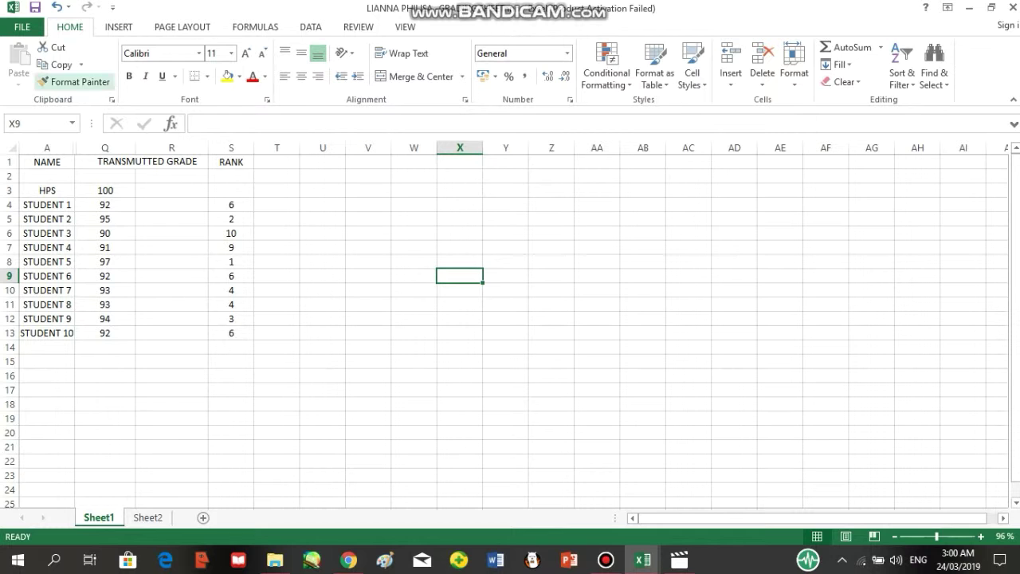
pyautogui.scroll(4, 510, 325)
pyautogui.click(57, 7)
pyautogui.click(57, 7)
pyautogui.click(57, 7)
pyautogui.click(56, 7)
pyautogui.click(716, 348)
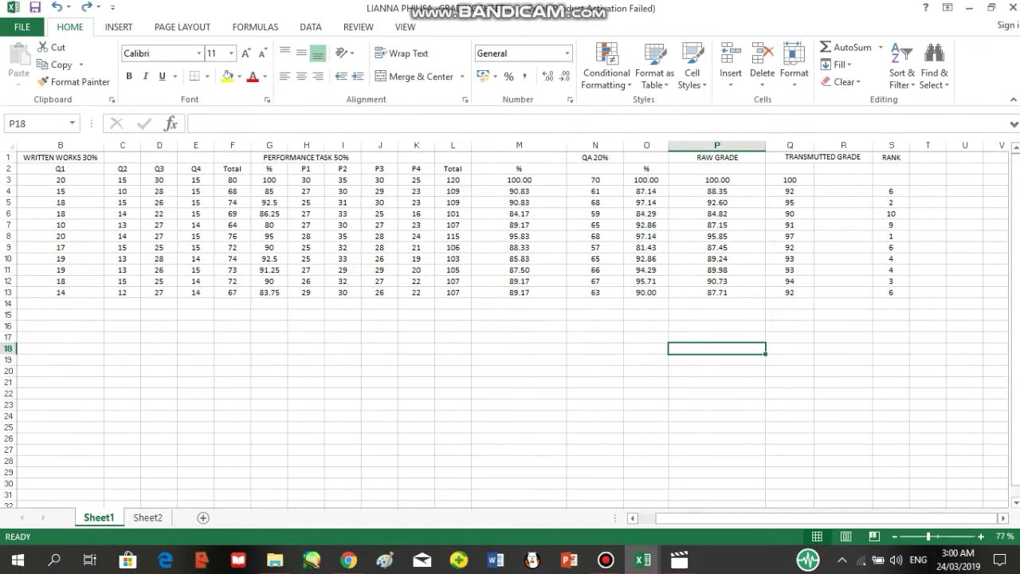
# - Review the written works total and percentage columns, the raw grade column, and the transmuted grade and rank columns
pyautogui.moveTo(232, 157); pyautogui.dragTo(232, 292)
pyautogui.click(306, 338)
pyautogui.moveTo(270, 157); pyautogui.dragTo(269, 303)
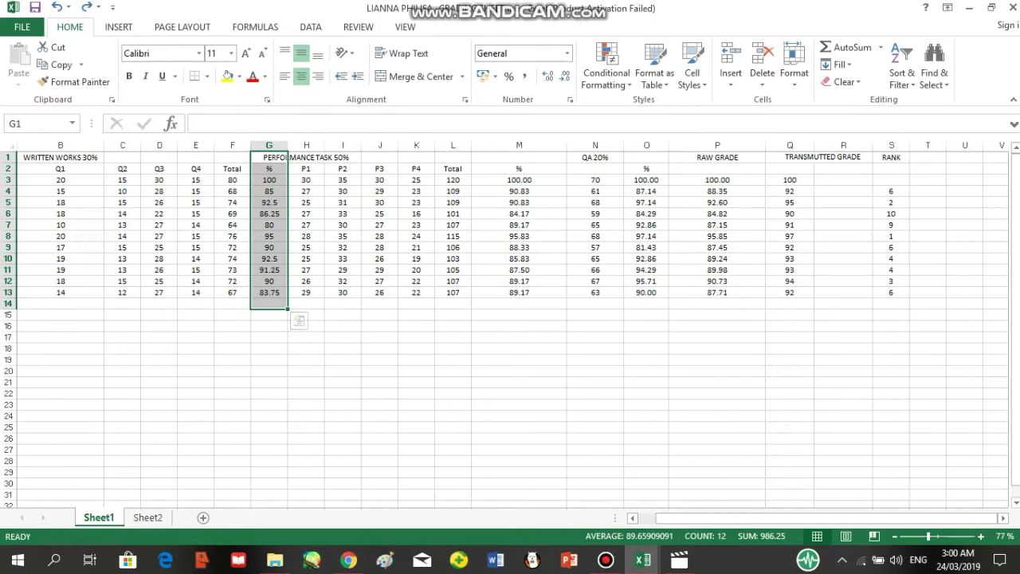
pyautogui.click(453, 326)
pyautogui.click(717, 157)
pyautogui.moveTo(717, 157); pyautogui.dragTo(718, 295)
pyautogui.moveTo(789, 157); pyautogui.dragTo(789, 326)
pyautogui.click(890, 304)
pyautogui.moveTo(891, 303); pyautogui.dragTo(789, 157)
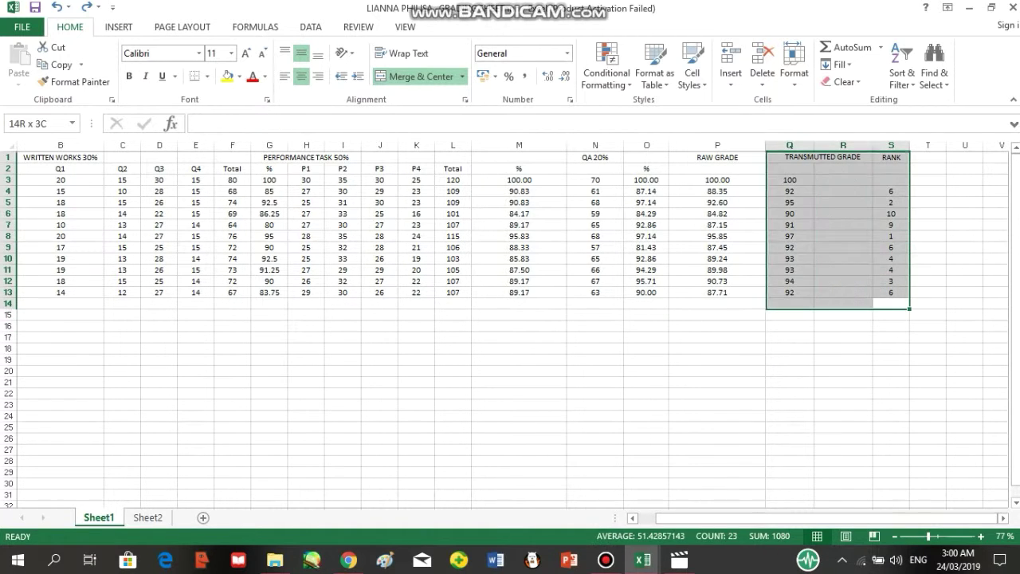
pyautogui.click(717, 405)
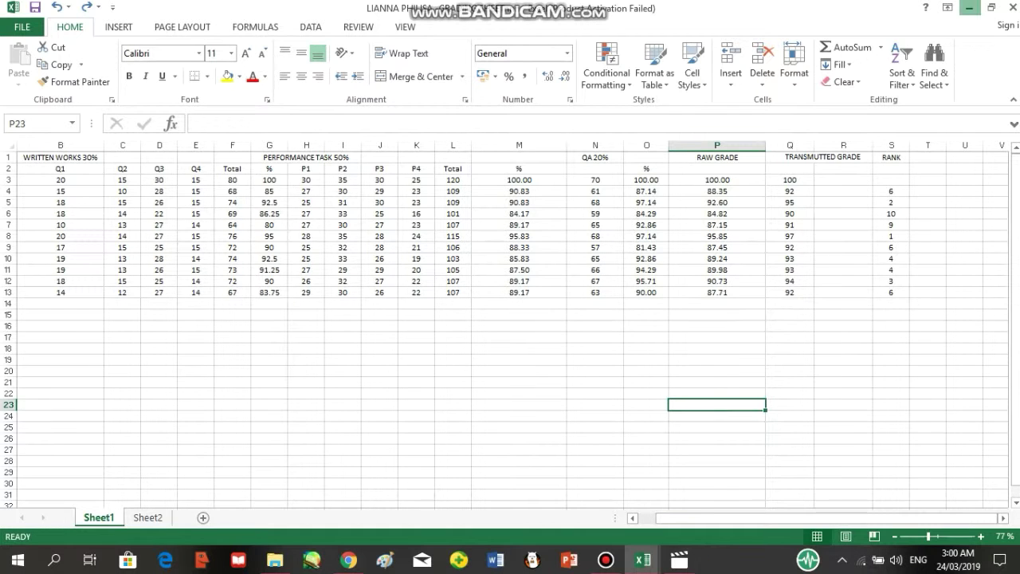
# - Minimize the Excel workbooks, the Bandicam recorder and the Downloads folder window to clear the desktop
pyautogui.click(969, 7)
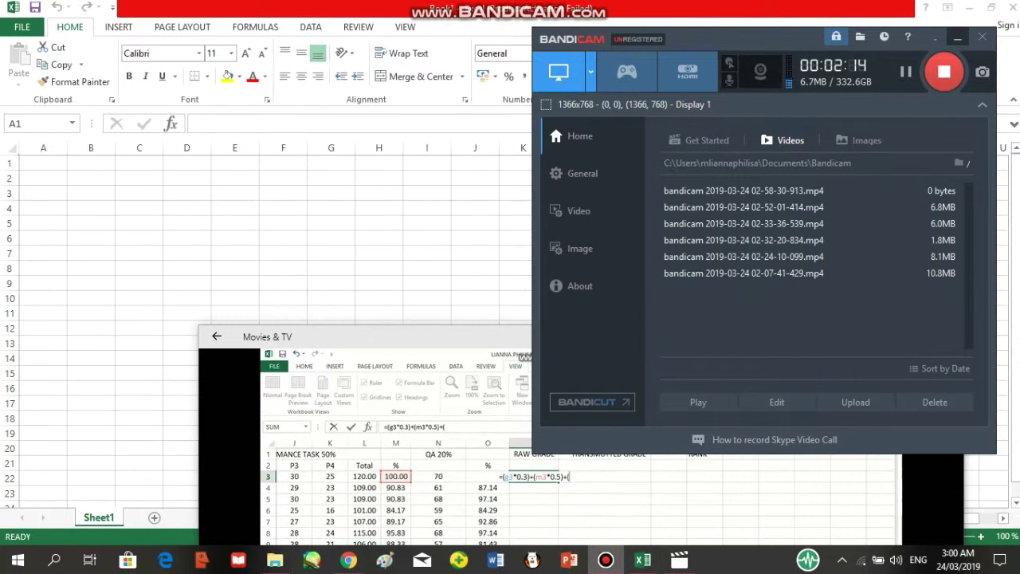
pyautogui.click(958, 37)
pyautogui.click(642, 559)
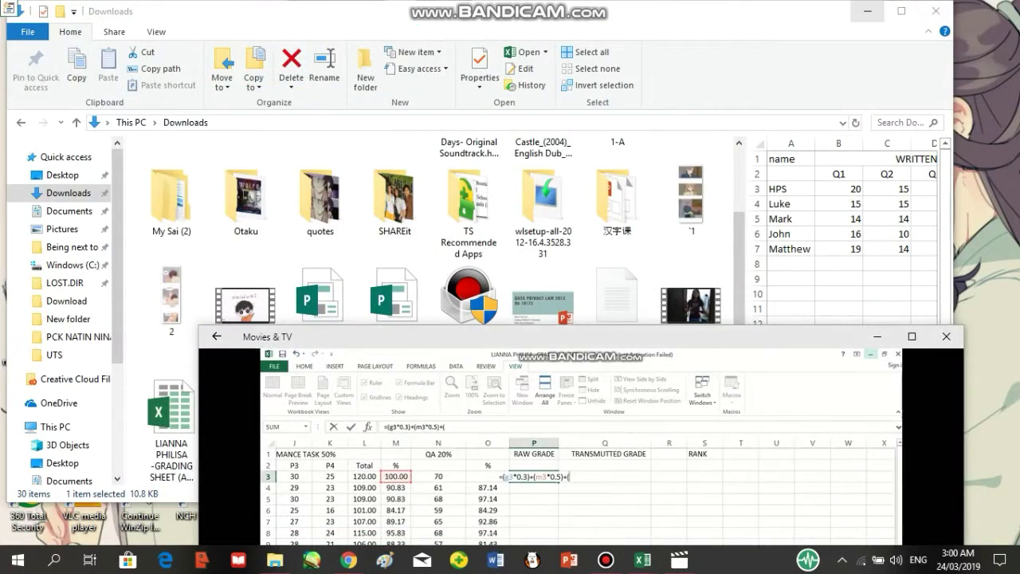
pyautogui.click(865, 11)
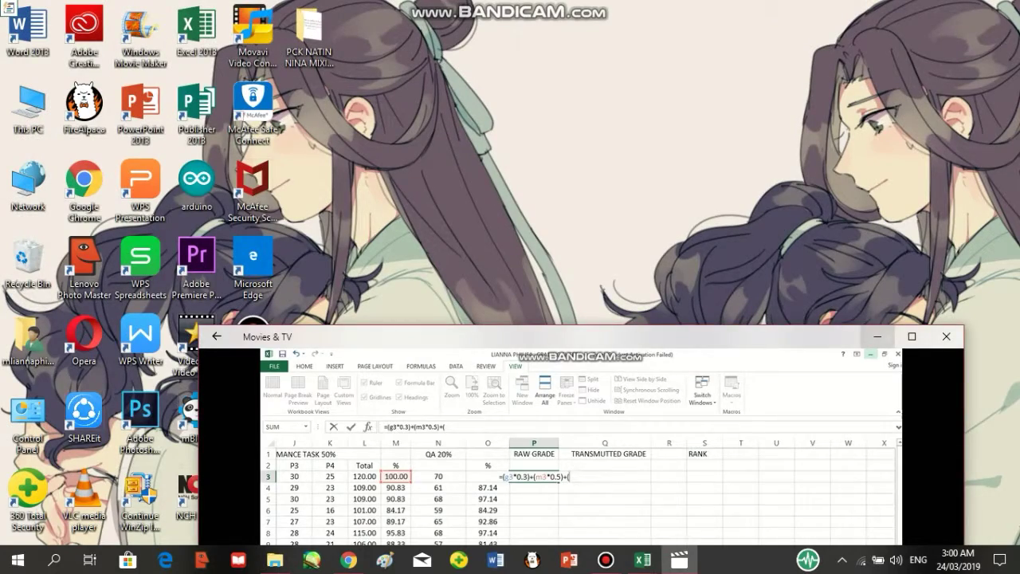